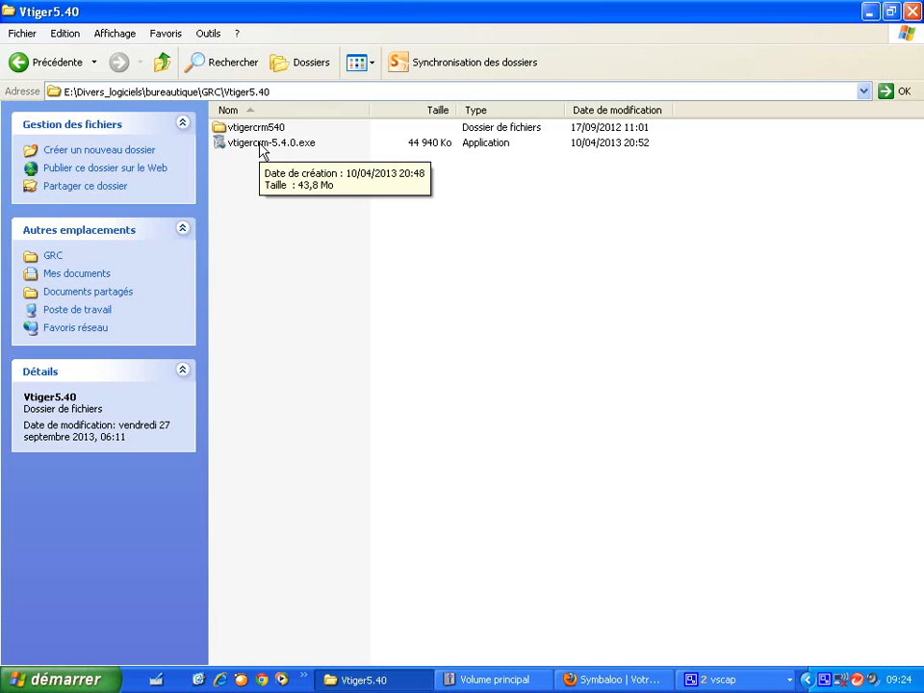
- Run the vtigercrm-5.4.0.exe installer, accepting the unverified-publisher warning
double_click(261, 150)
left_click(529, 356)
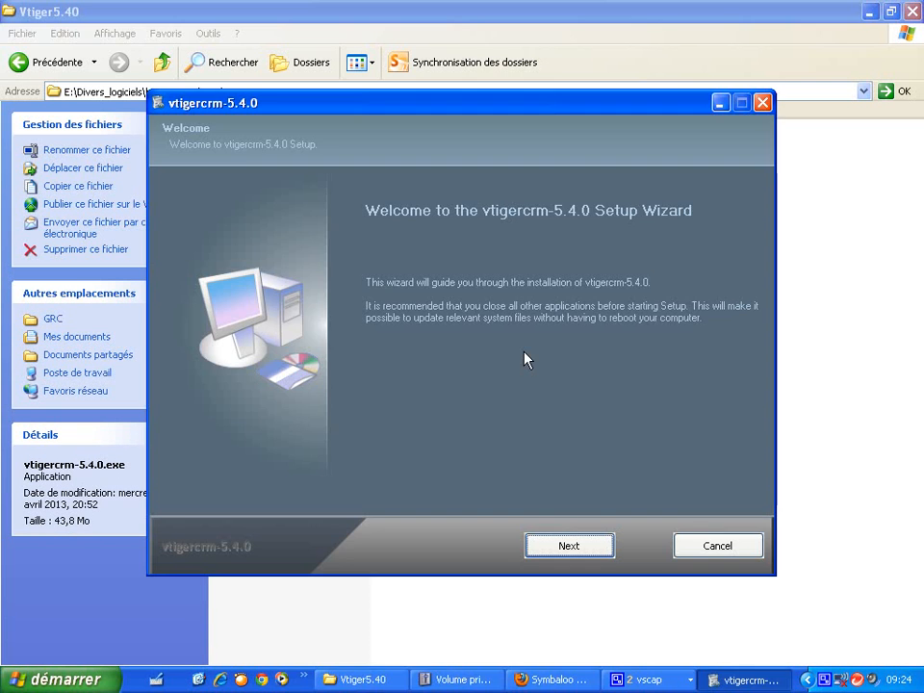
- Move past the Welcome page and accept the License Agreement terms
left_click(568, 551)
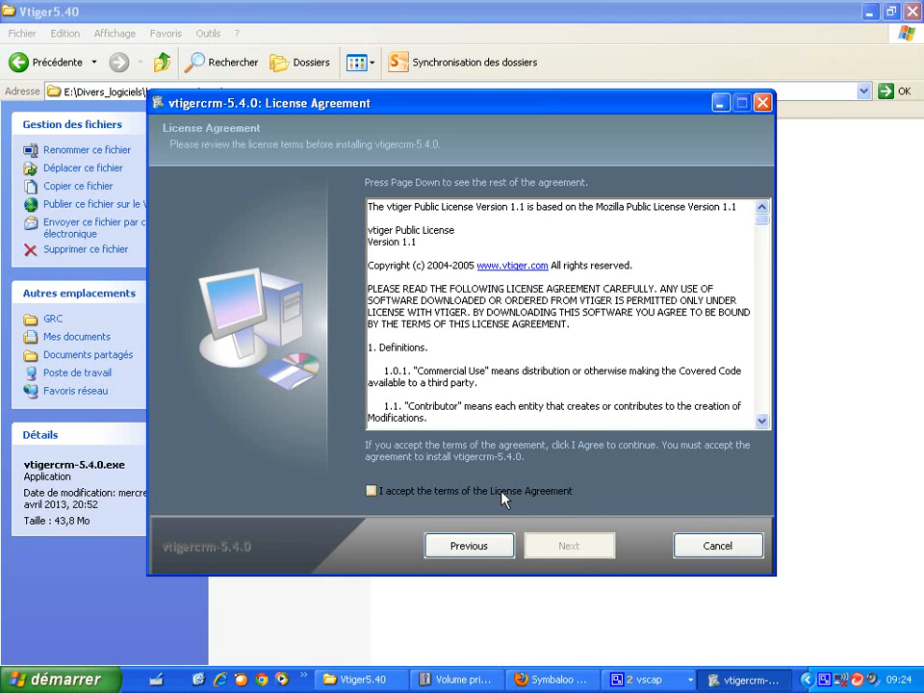
left_click(505, 499)
left_click(526, 549)
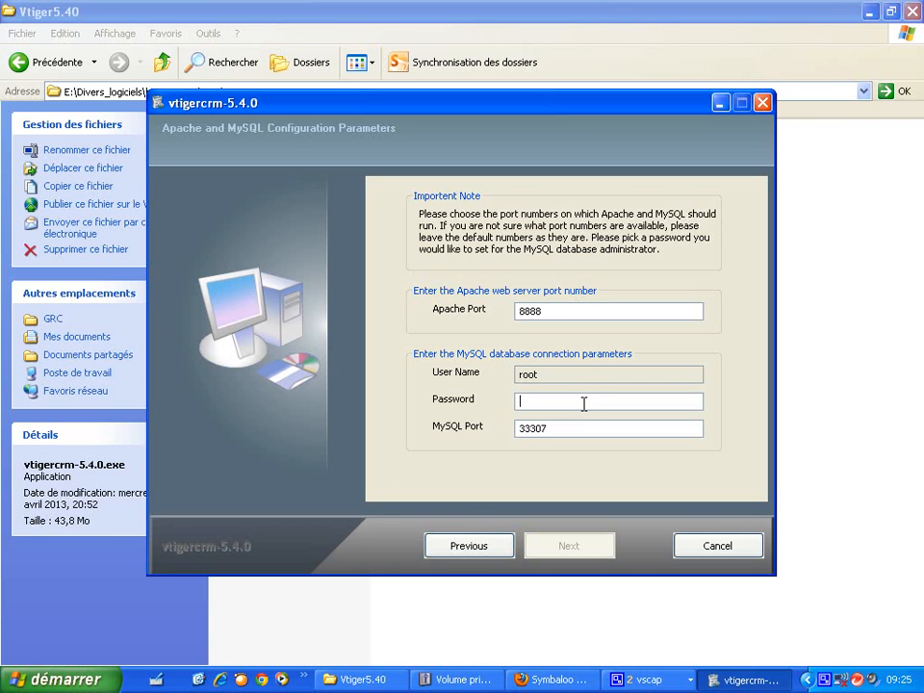
- Enter the MySQL administrator password, keeping Apache port 8888 and MySQL port 33307
type("admin")
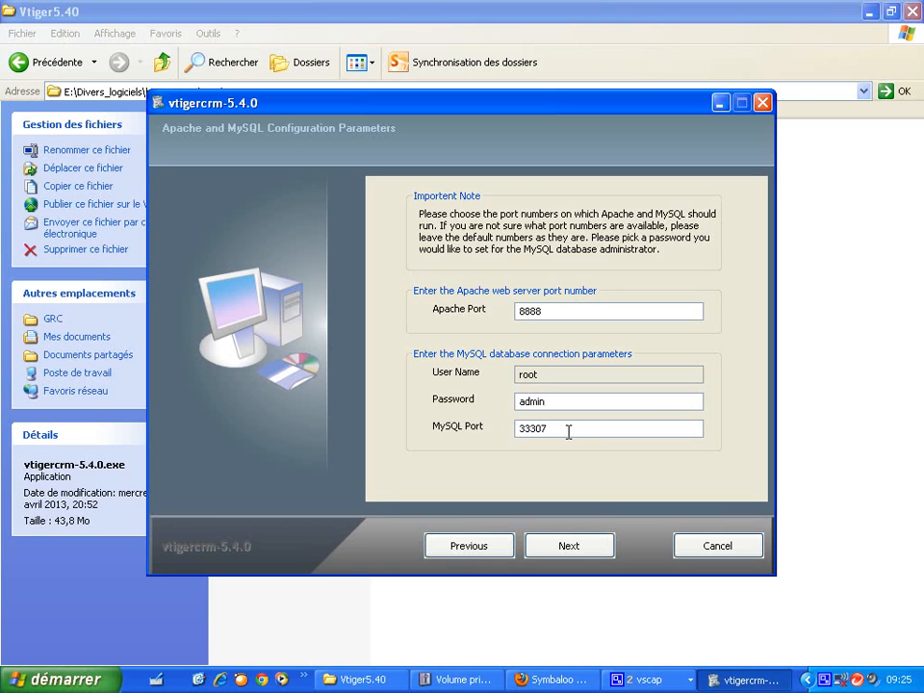
left_click(586, 561)
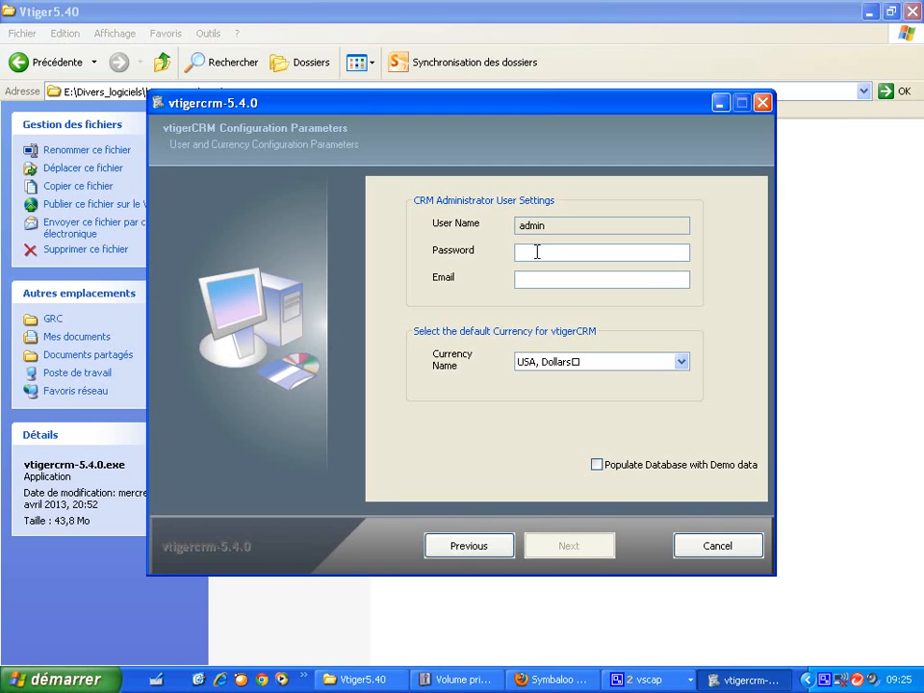
- Enter the CRM admin account's password and e-mail address
type("admin")
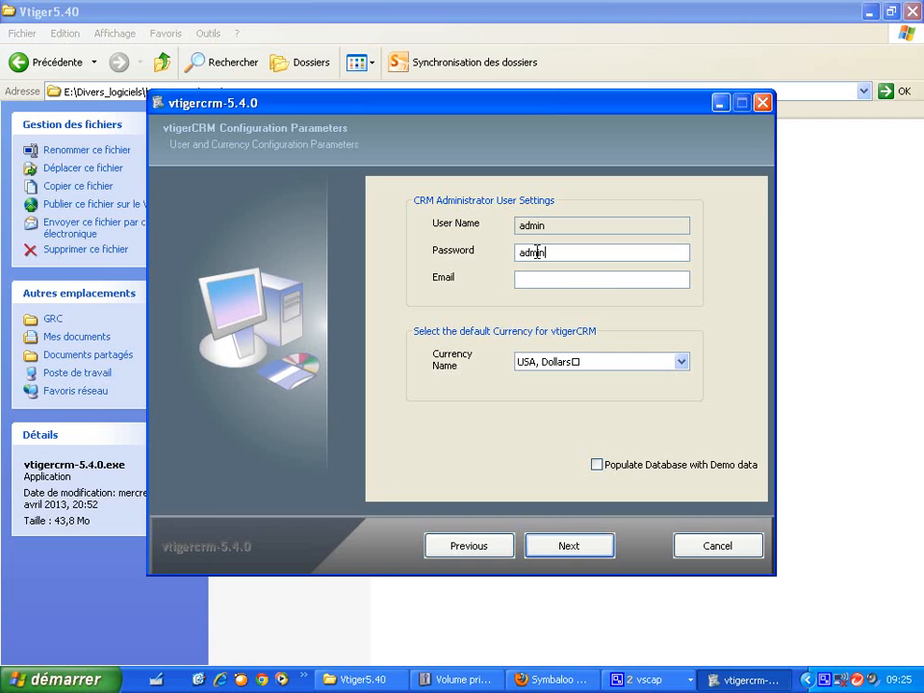
left_click(580, 281)
- Choose Euro as the default currency and continue to the install location
left_click(683, 364)
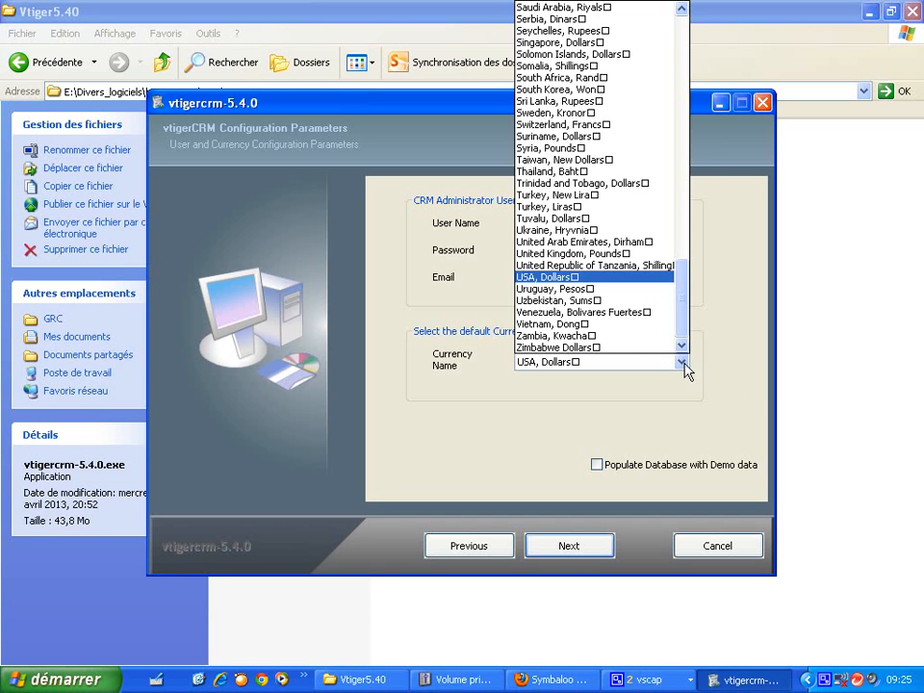
left_click_drag(684, 309, 695, 142)
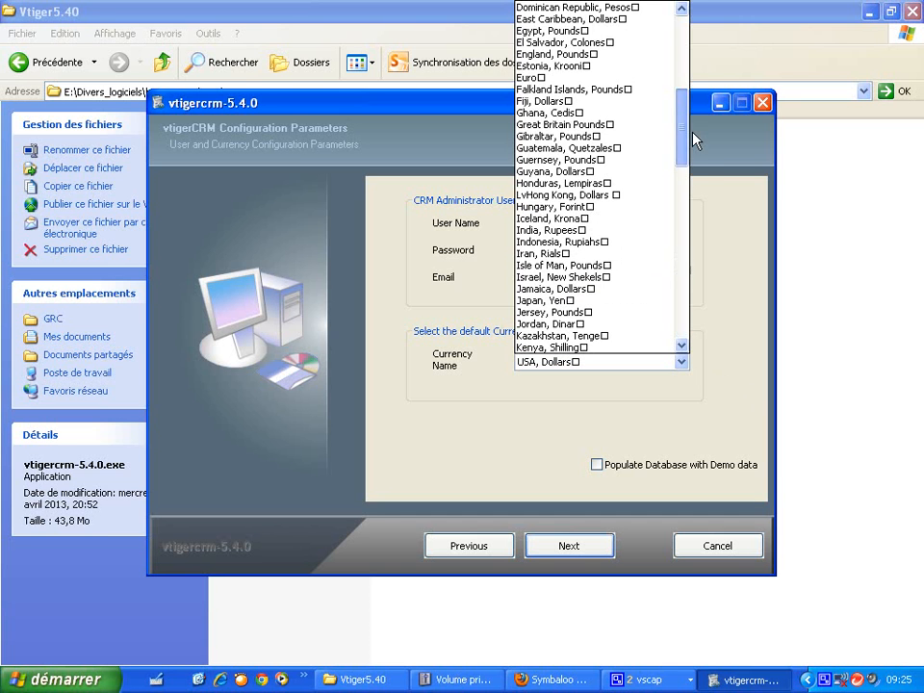
left_click(621, 77)
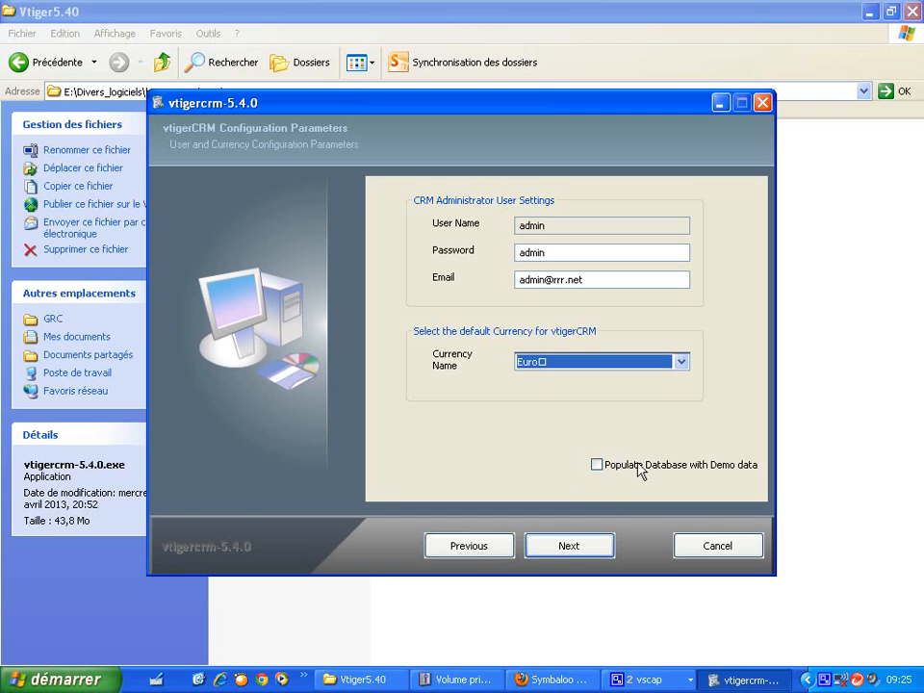
left_click(577, 549)
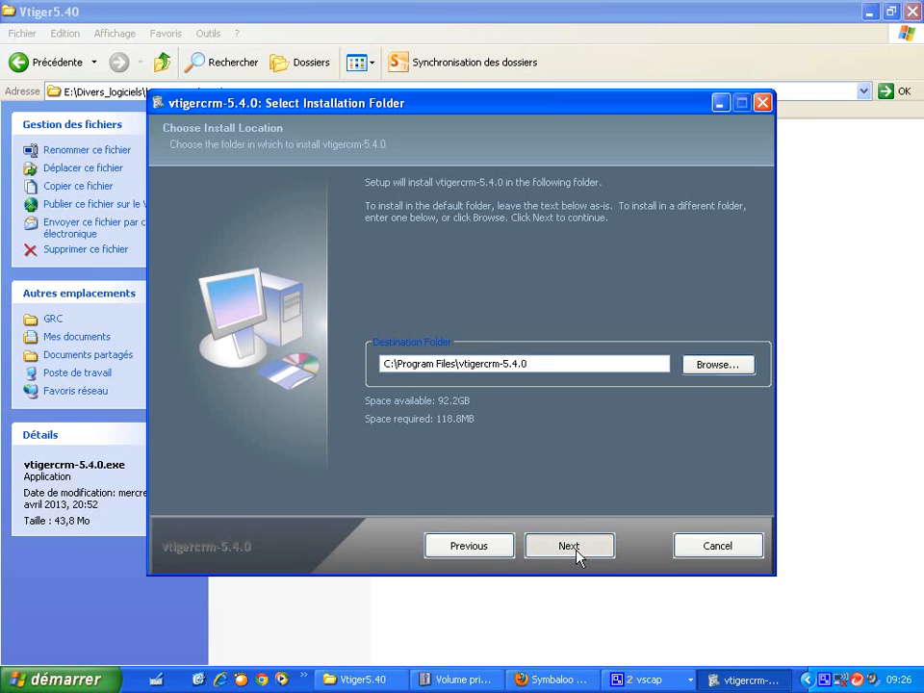
- Install to C:\Program Files\vtigercrm-5.4.0 with the default Start Menu folder
left_click(577, 551)
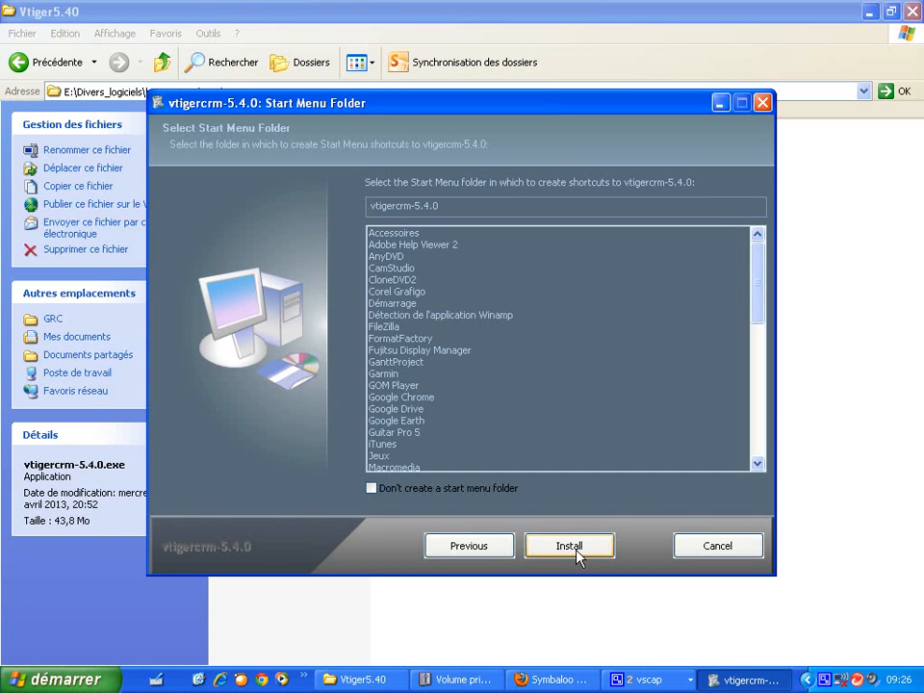
left_click(576, 554)
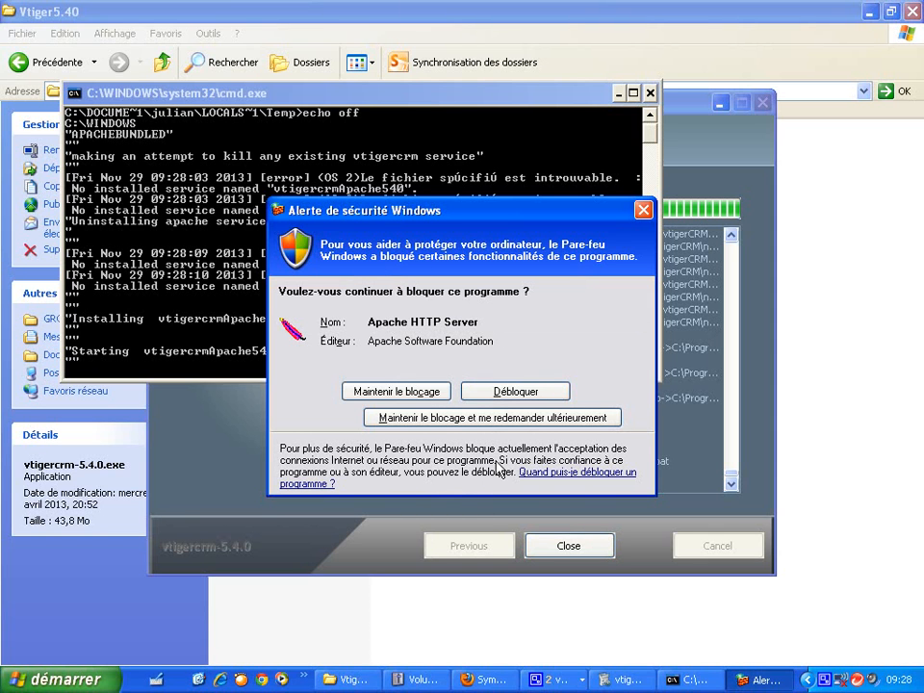
- Allow Apache HTTP Server and mysqld-nt through the Windows firewall
left_click(539, 392)
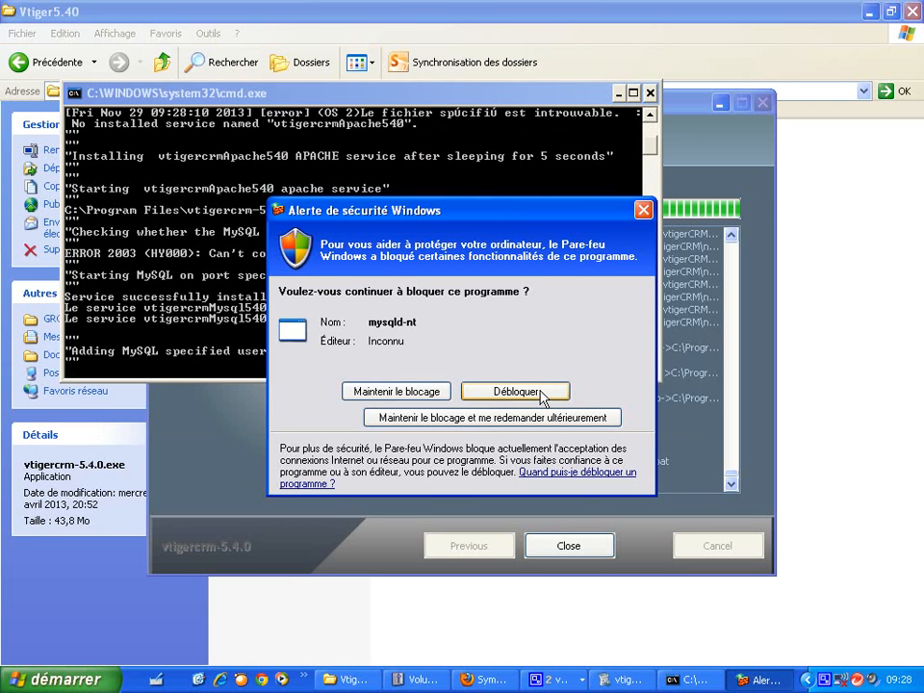
left_click(542, 393)
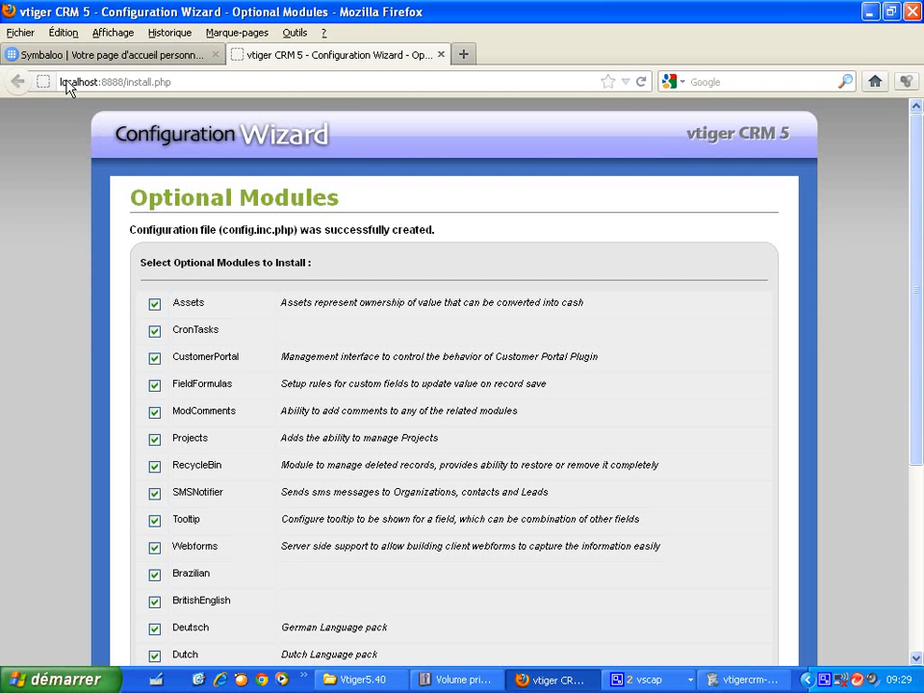
- Untick the Spanish, Mexican Spanish, Hungarian, Dutch, Deutsch and BritishEnglish packs, then proceed
left_click(68, 87)
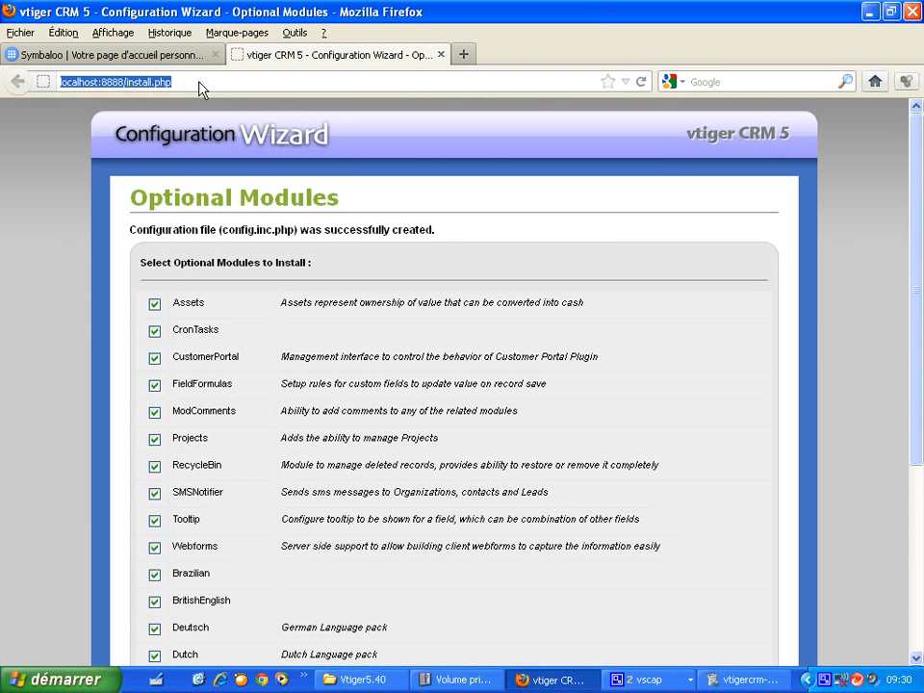
left_click(91, 82)
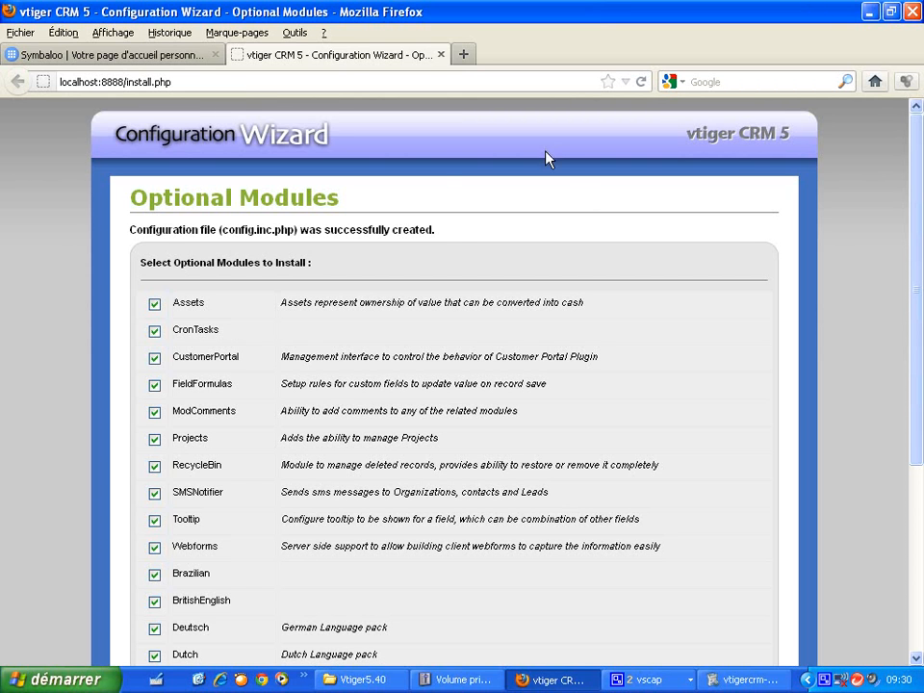
left_click_drag(918, 231, 919, 328)
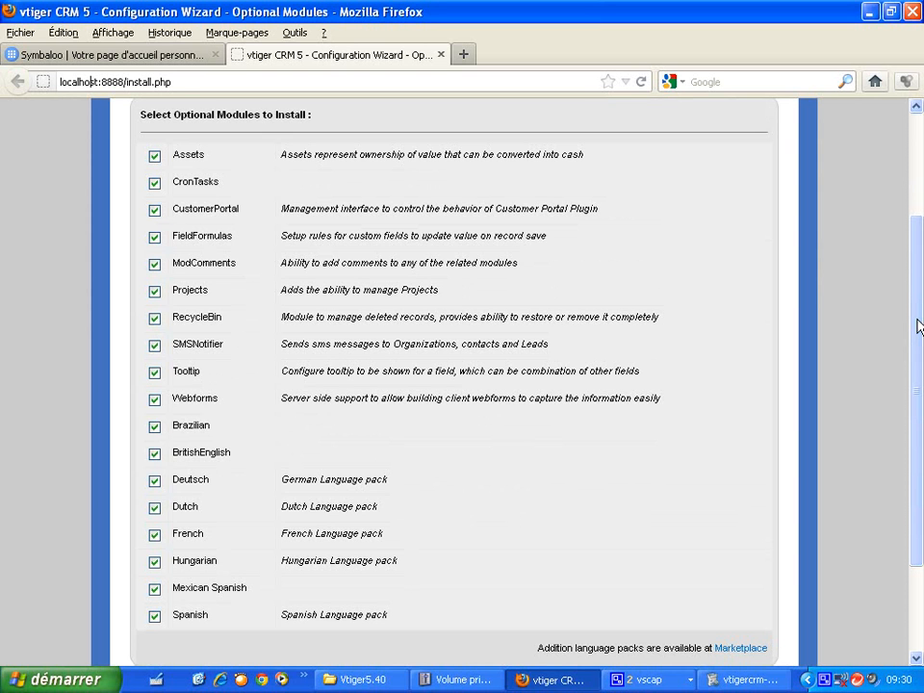
mouse_move(918, 327)
left_mouse_down()
mouse_move(919, 351)
mouse_move(918, 308)
mouse_move(917, 325)
left_mouse_up()
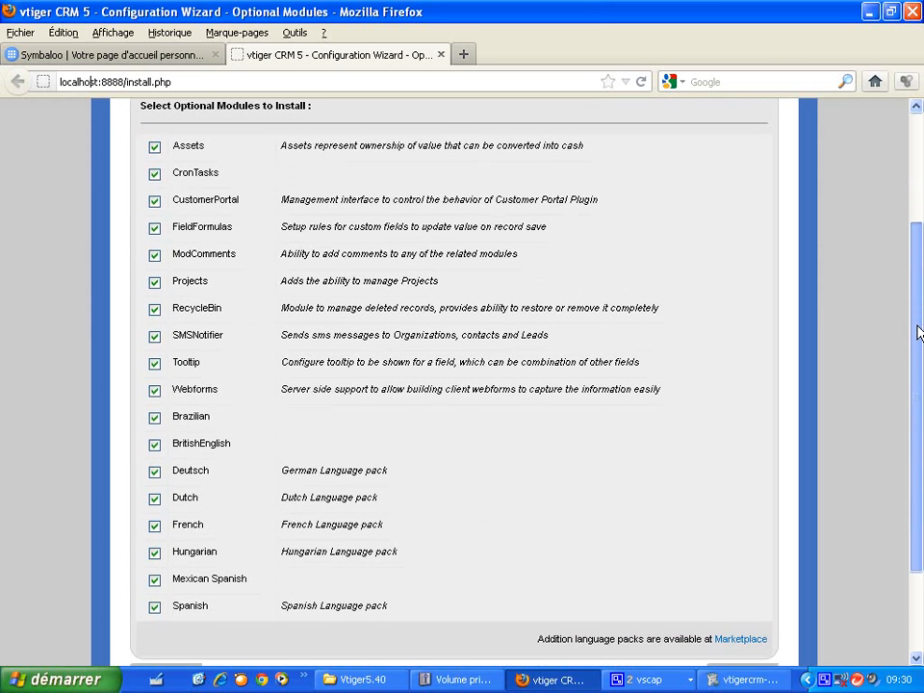
left_click(154, 607)
left_click(155, 581)
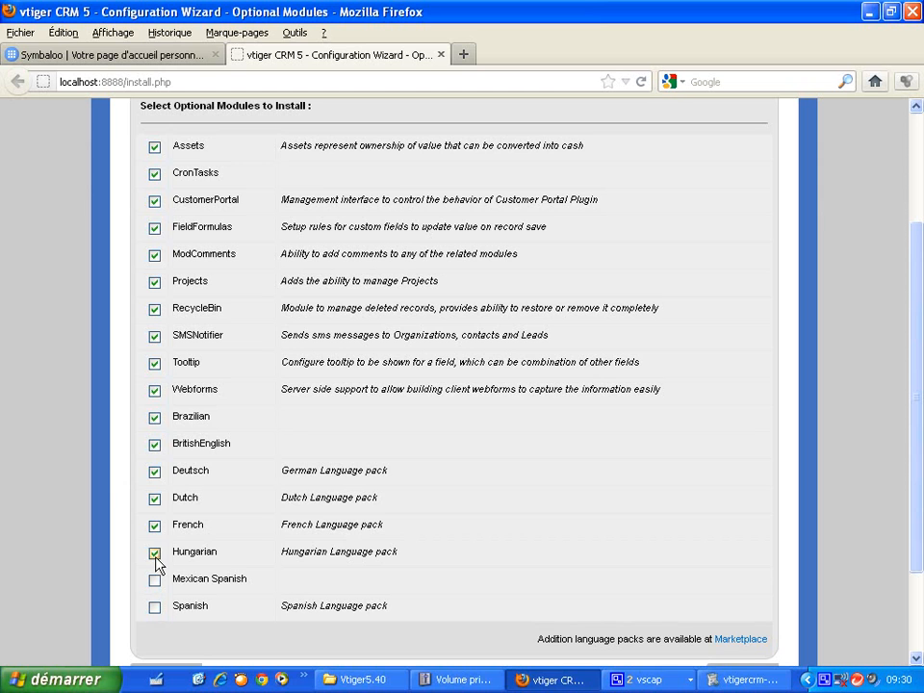
left_click(155, 499)
left_click(154, 472)
left_click(154, 444)
left_click_drag(919, 497, 920, 576)
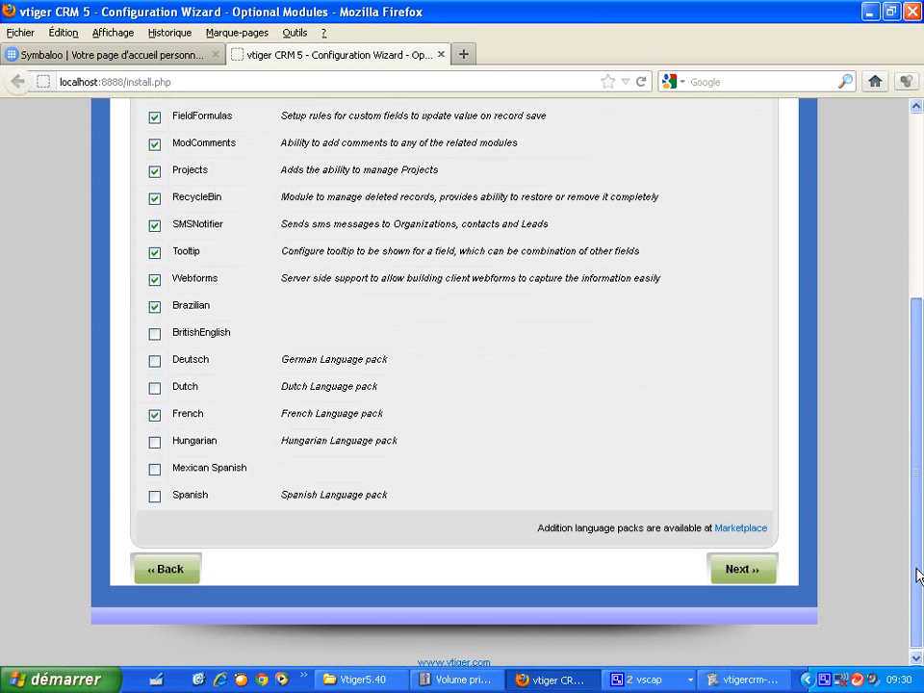
left_click(753, 573)
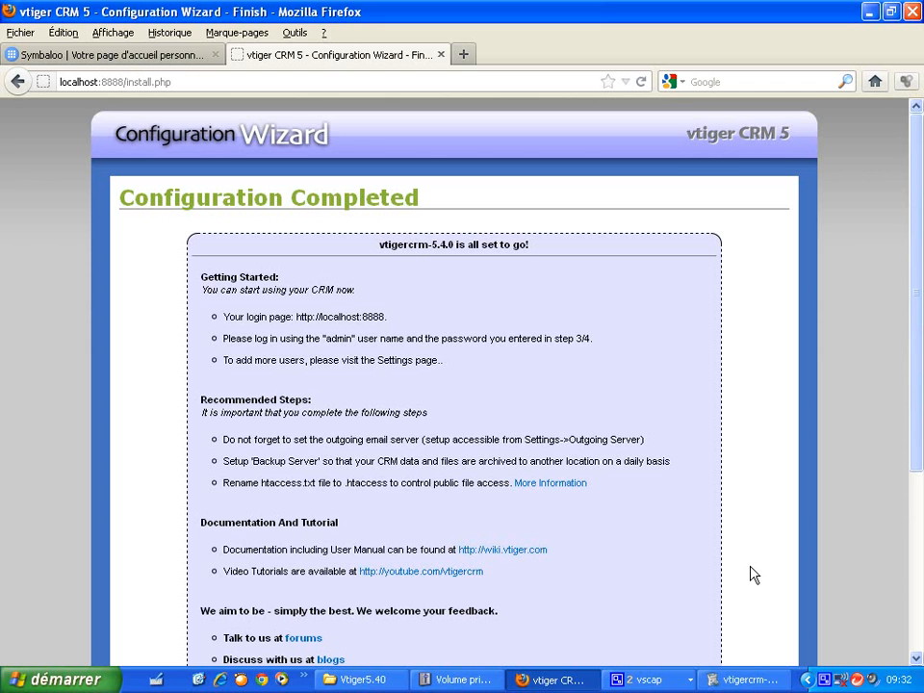
- Finish the Configuration Completed page to reach the vtiger login screen
left_click_drag(917, 293, 919, 441)
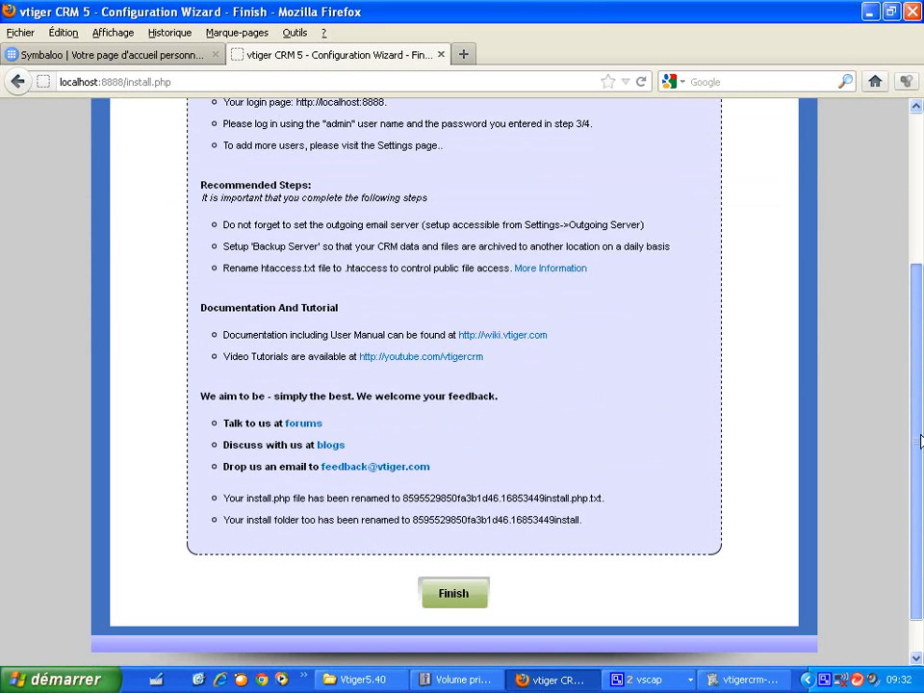
left_click_drag(922, 441, 921, 402)
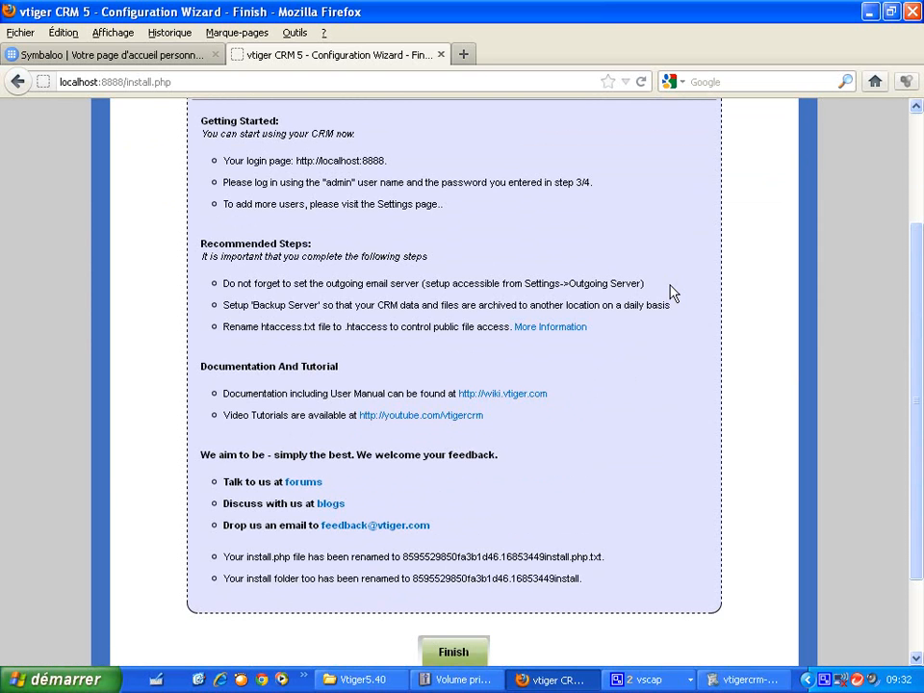
left_click(453, 654)
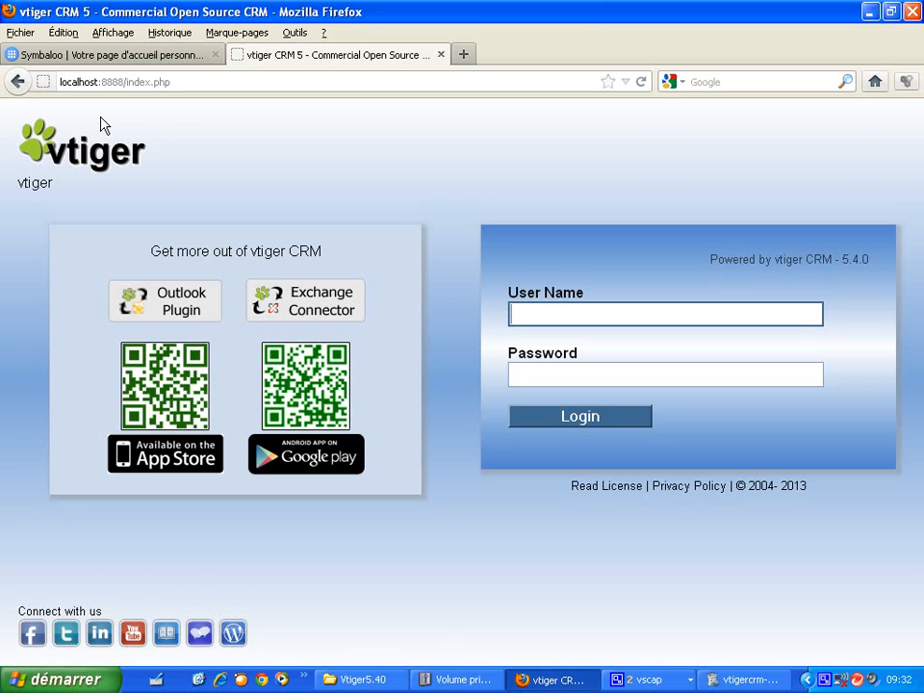
- Close the vtiger login tab, returning to the Symbaloo start page
double_click(85, 83)
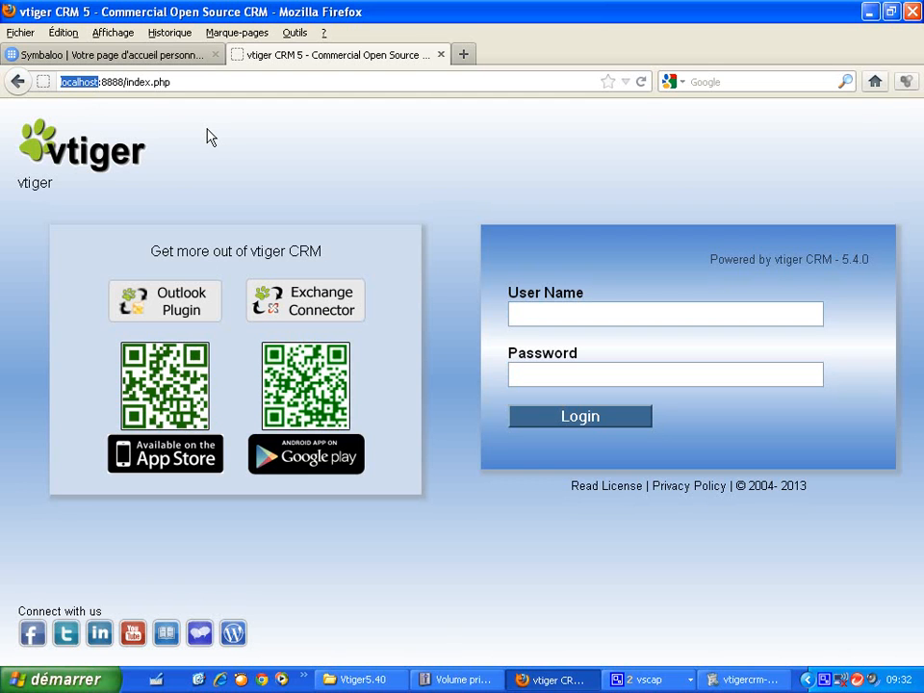
left_click(443, 56)
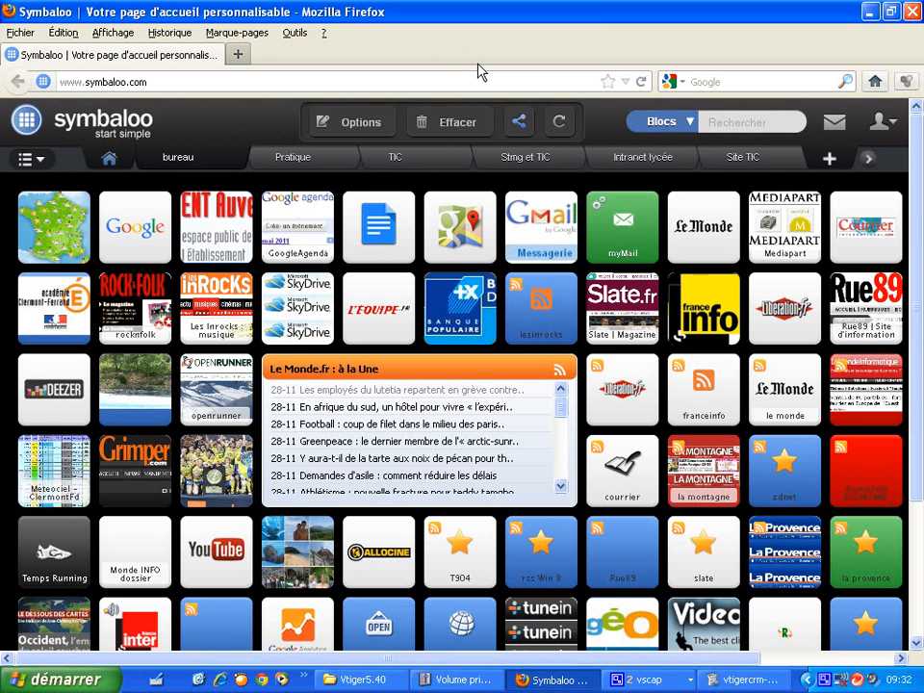
- Load localhost:8888 in a new Firefox tab
left_click(240, 54)
type("localhost")
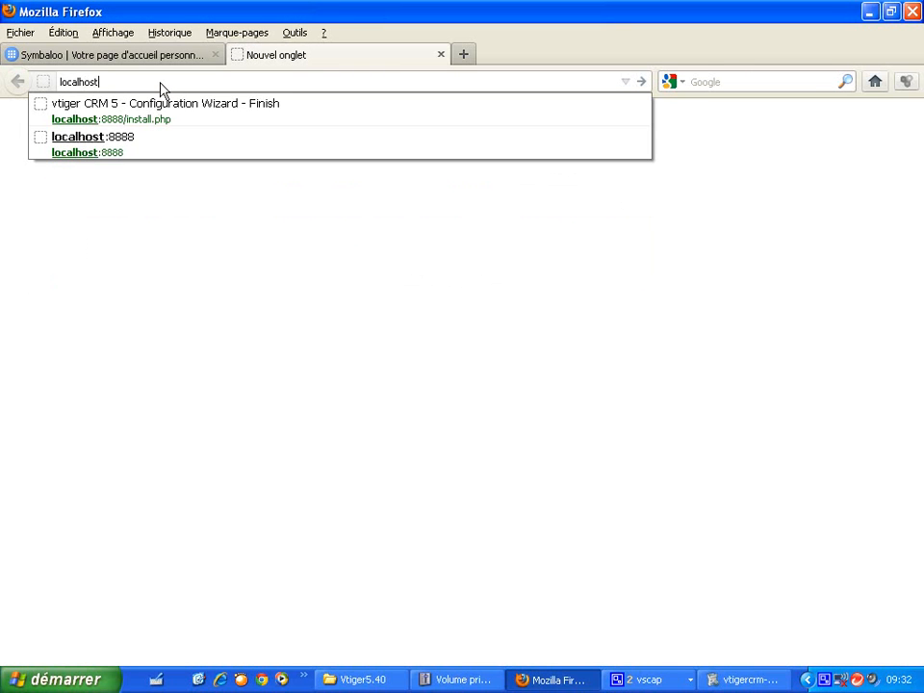
type(":")
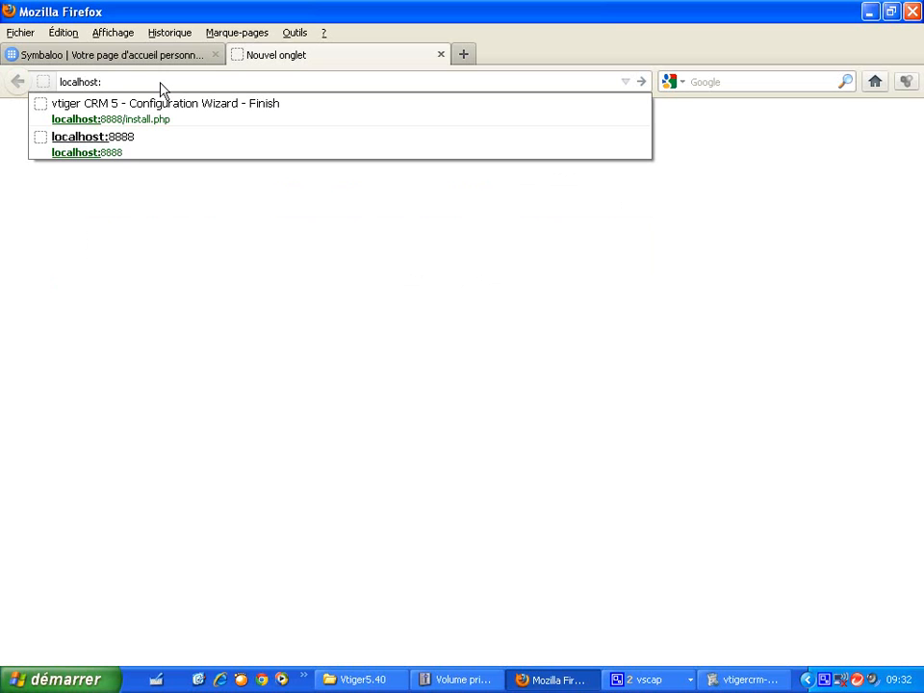
type("8888")
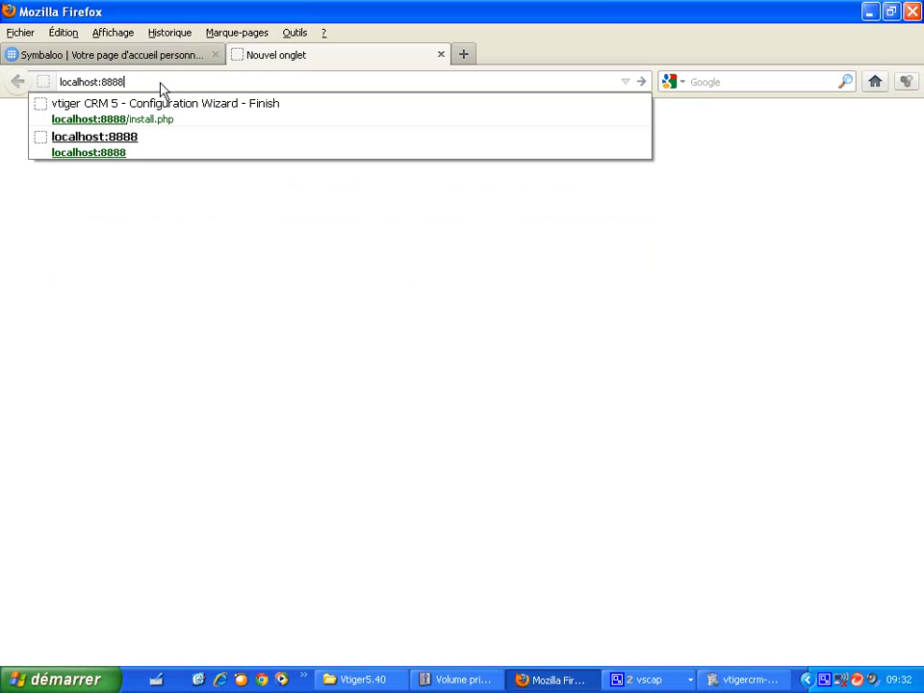
key("Return")
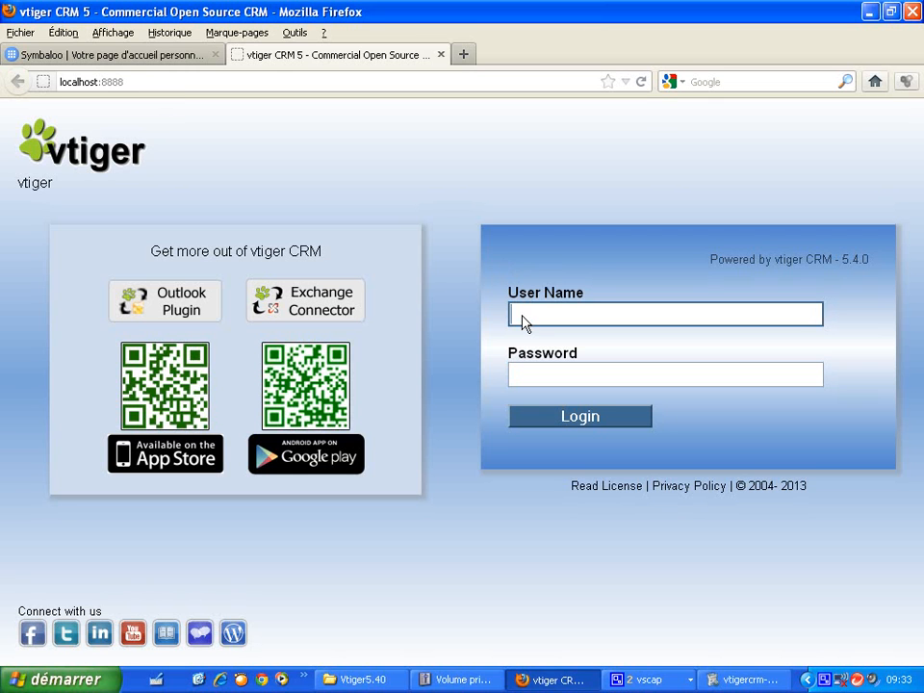
- Log in with the administrator username and password, declining to save the password
type("admin")
key("Tab")
type("admin")
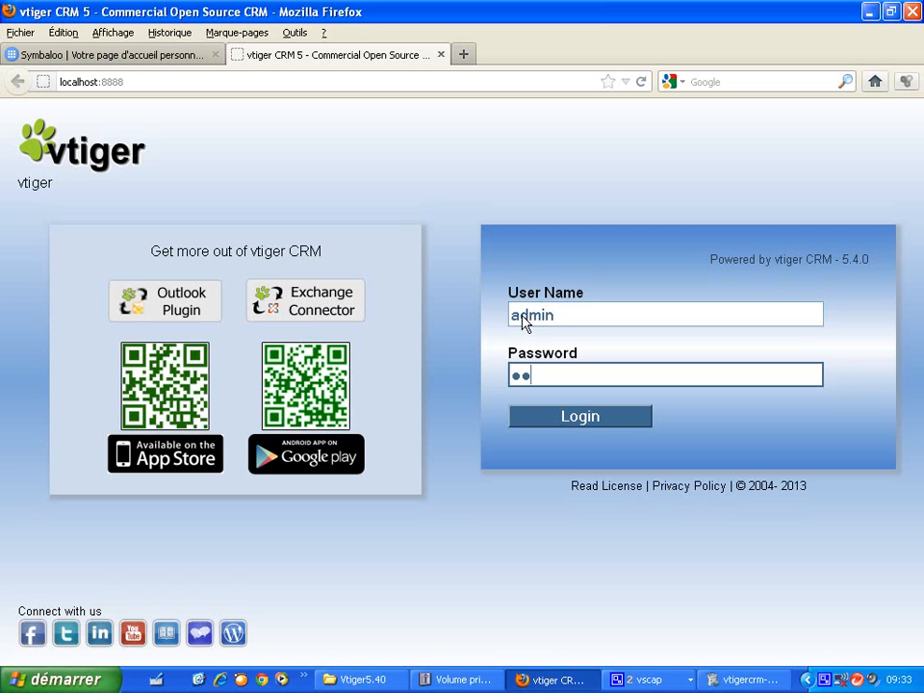
left_click(565, 417)
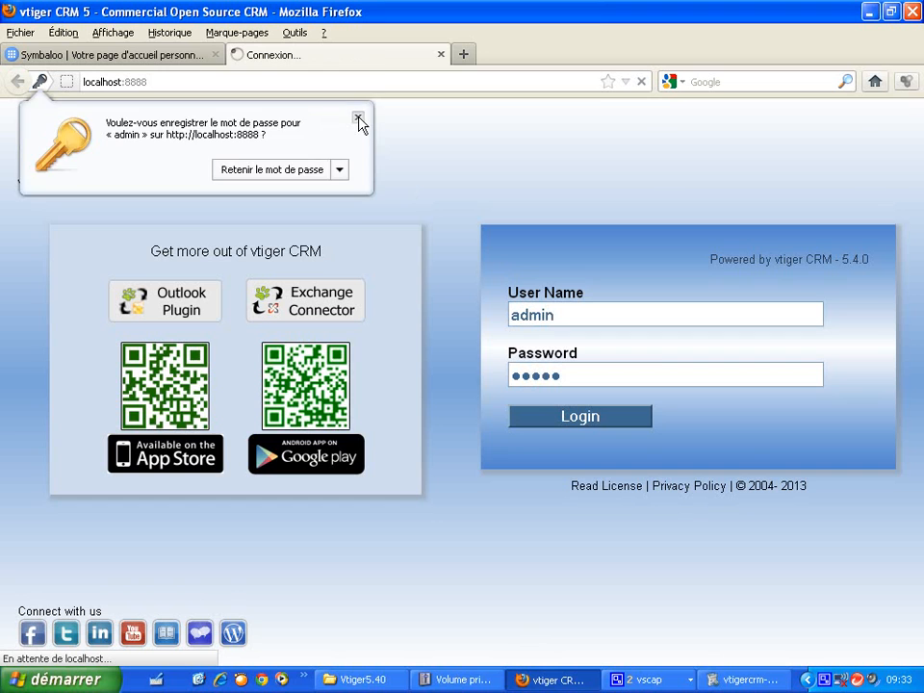
left_click(358, 117)
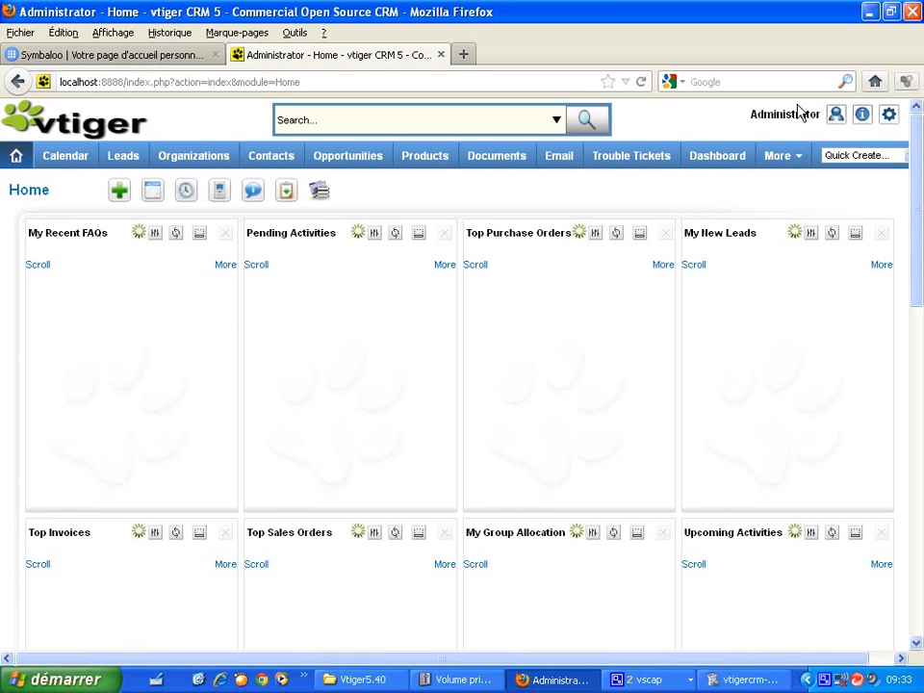
- On the English Home dashboard, show the Administrator menu with My Preferences and Sign Out
mouse_move(834, 117)
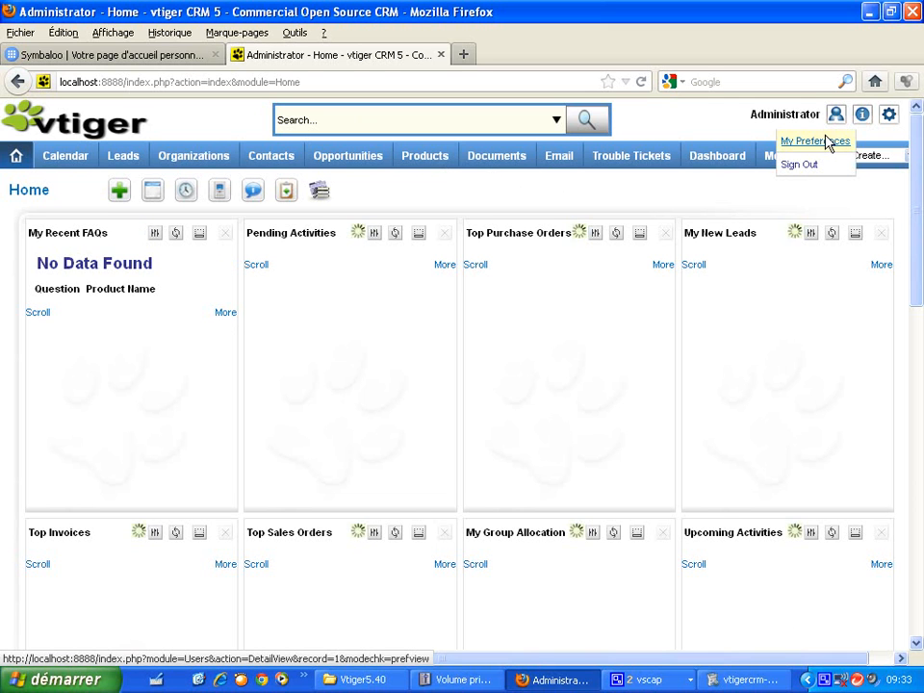
- In My Preferences, change the Administrator's date format from yyyy-mm-dd to dd-mm-yyyy and save
left_click(826, 142)
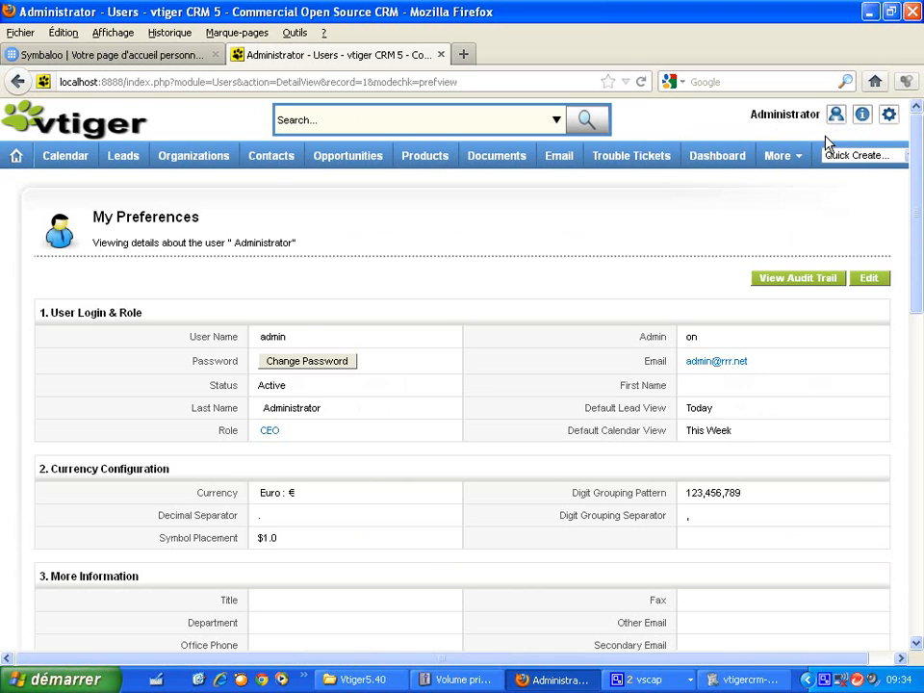
left_click_drag(921, 208, 920, 277)
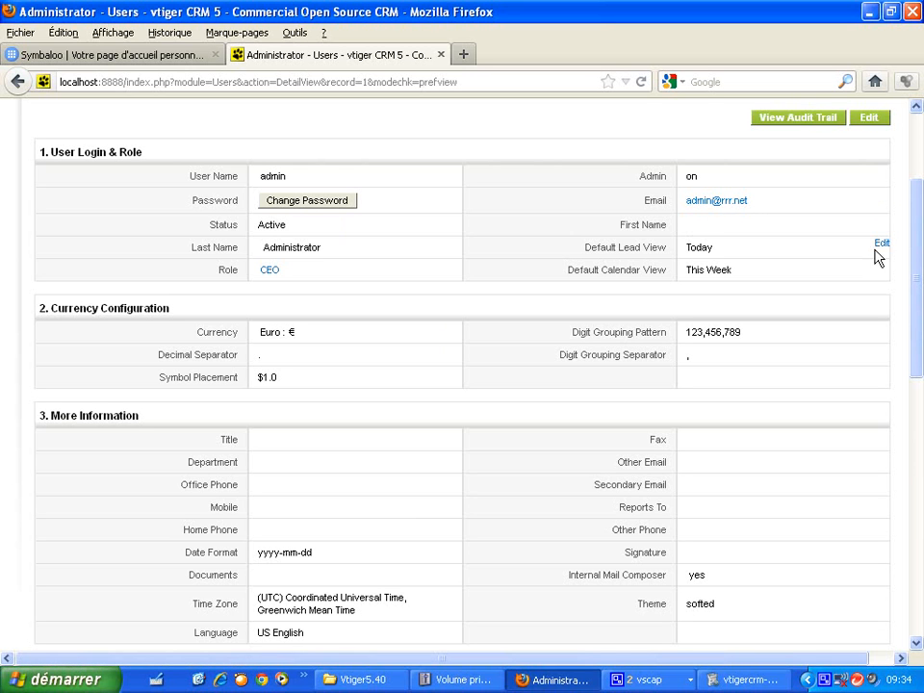
left_click_drag(915, 259, 914, 305)
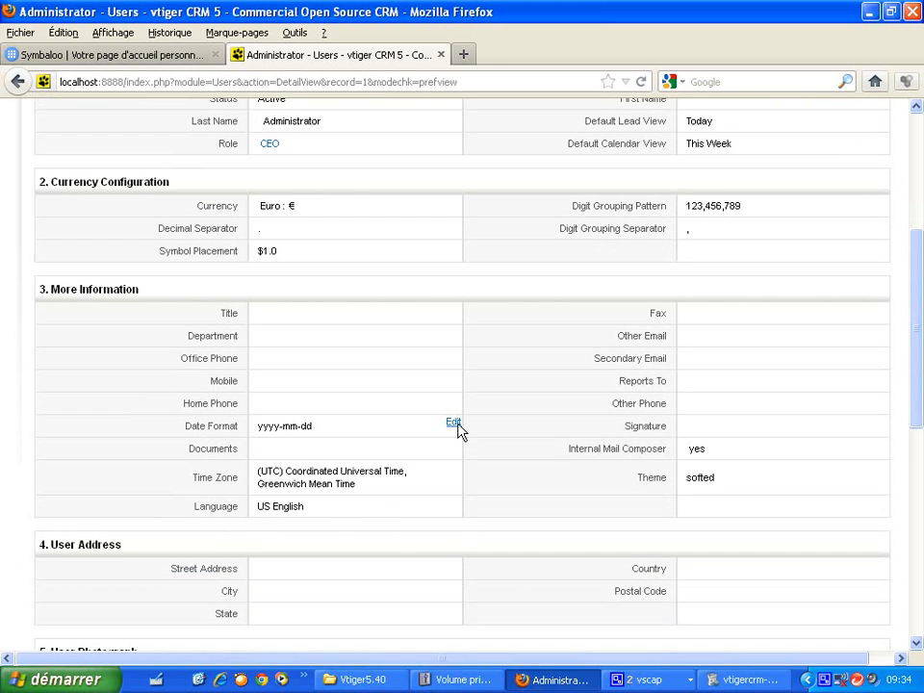
left_click(459, 425)
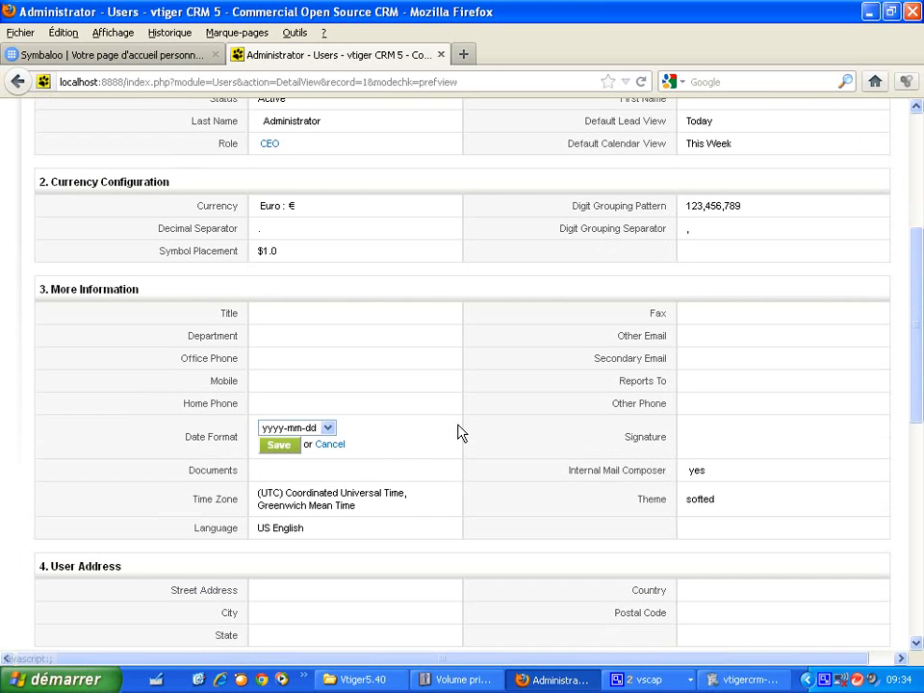
left_click(328, 429)
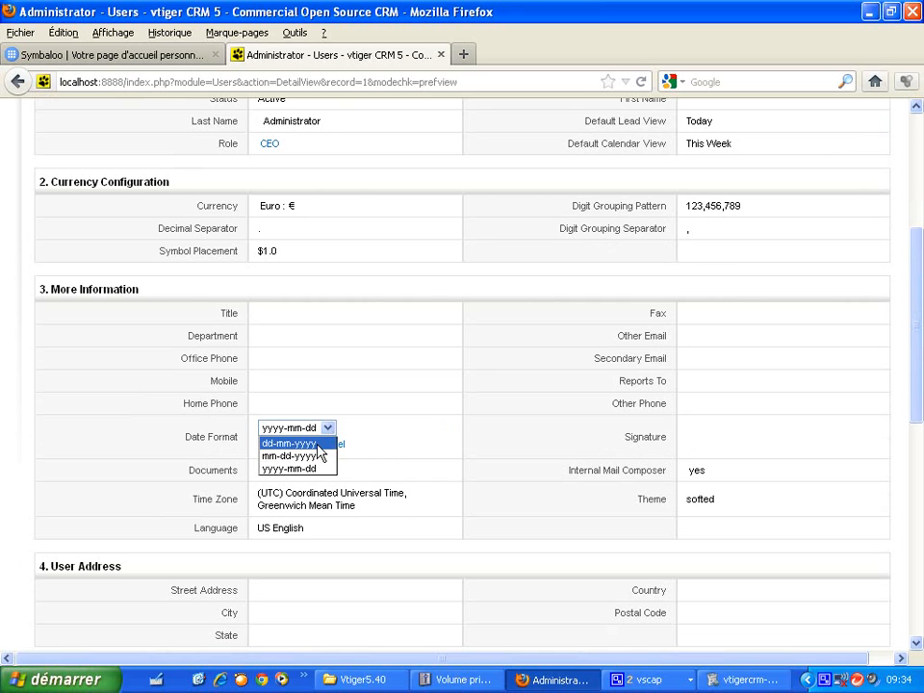
left_click(306, 439)
left_click(281, 446)
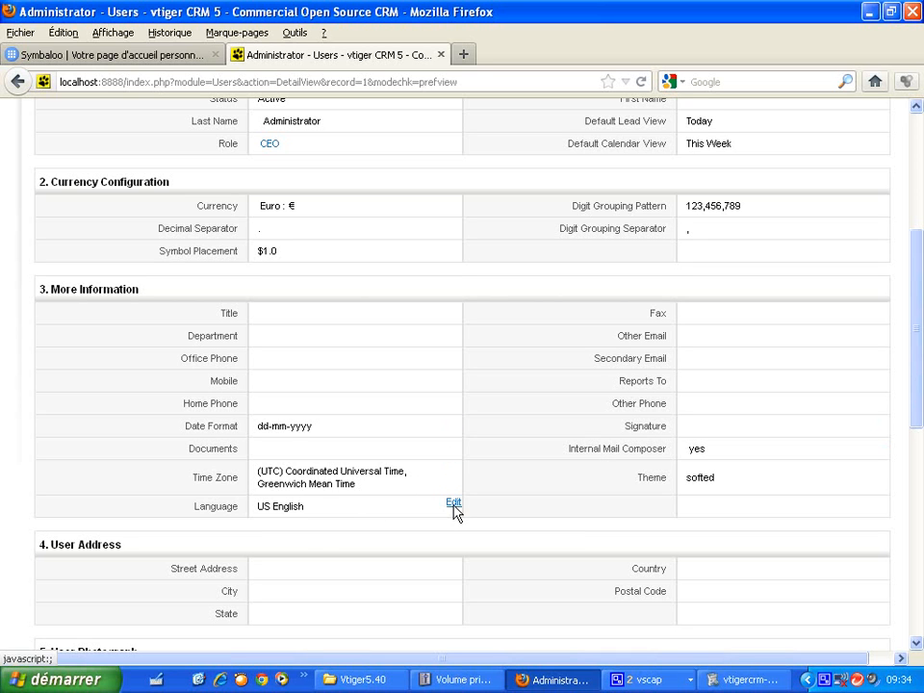
- Change the Administrator's language preference from US English to Francais and save it
left_click(454, 503)
left_click(340, 518)
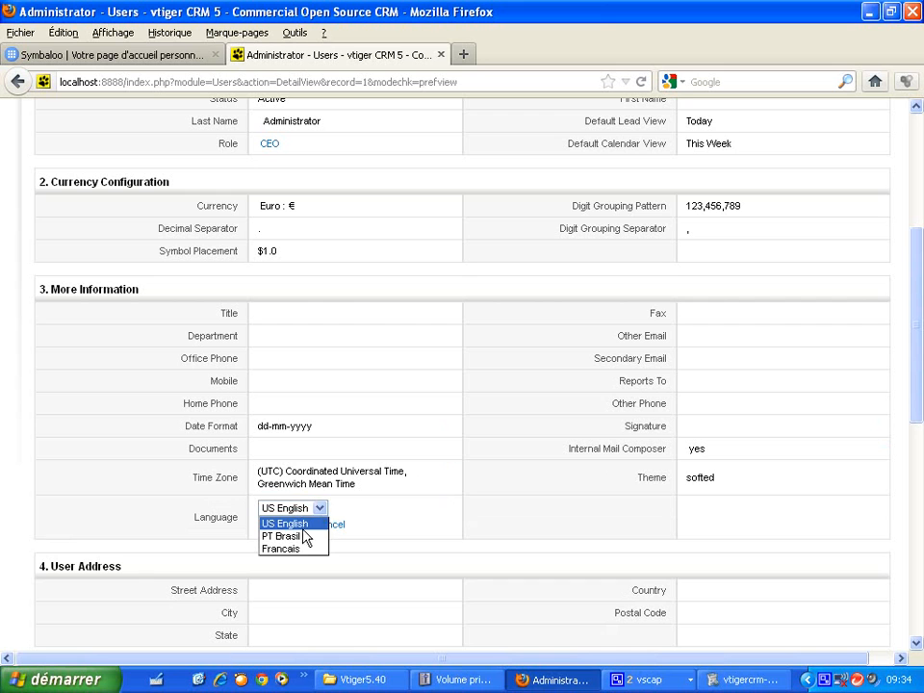
left_click(300, 548)
left_click(277, 526)
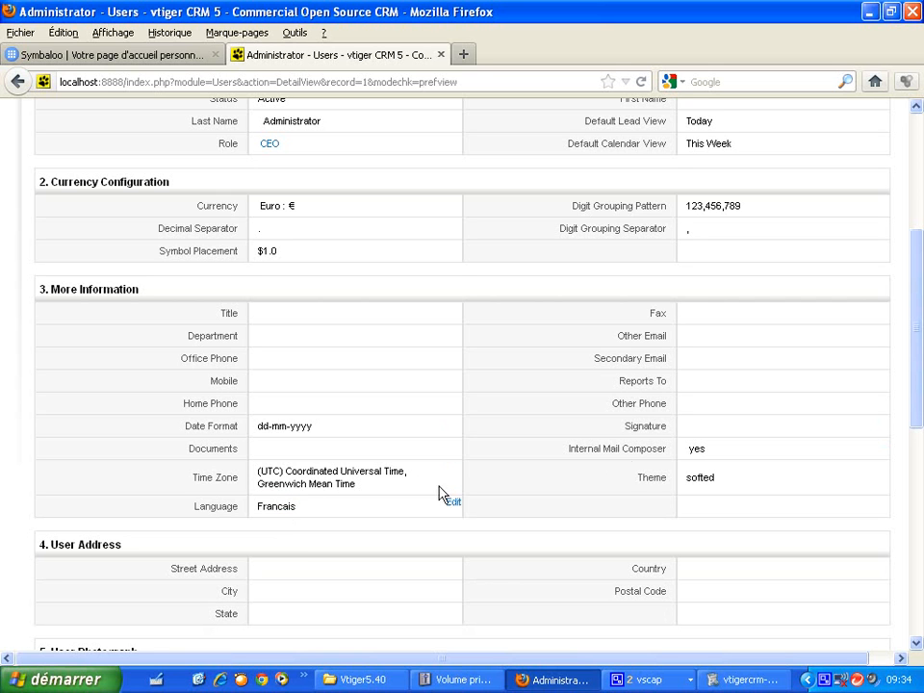
left_click_drag(914, 414, 922, 250)
mouse_move(840, 123)
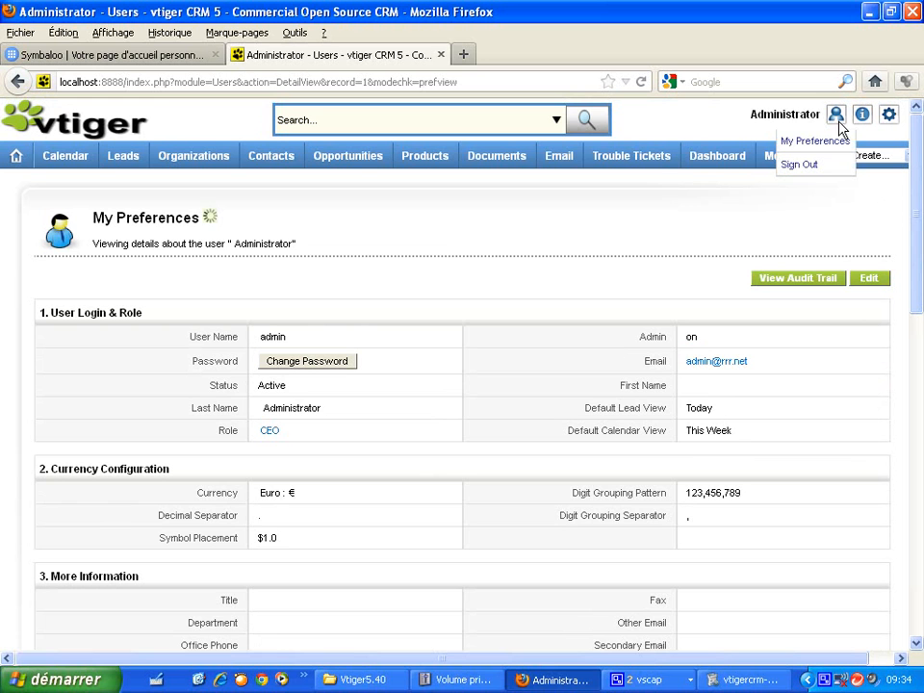
- Sign out, log back in as the administrator, and dismiss Firefox's save-password prompt
left_click(817, 167)
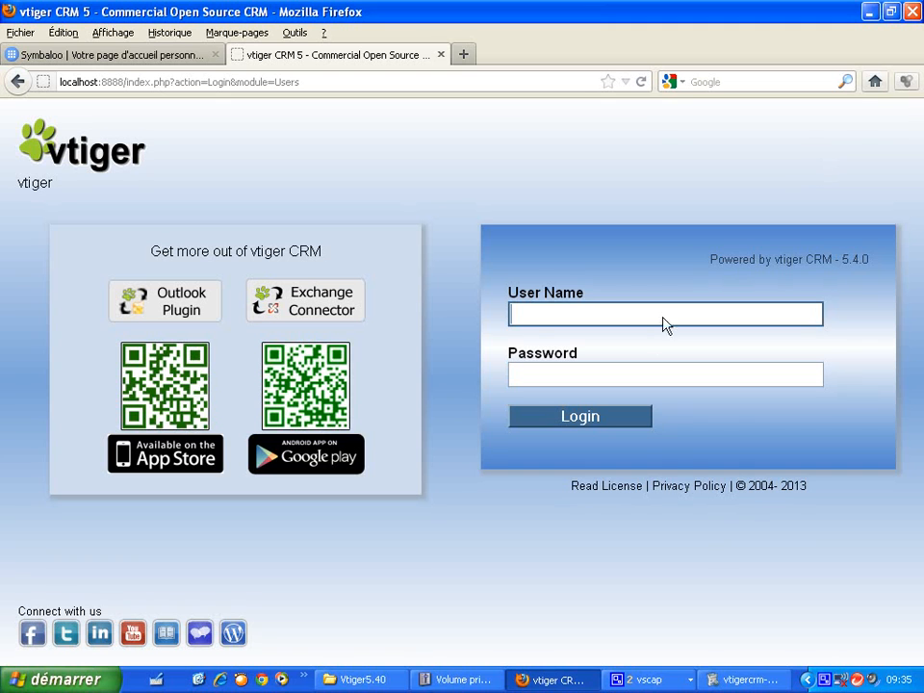
type("admin")
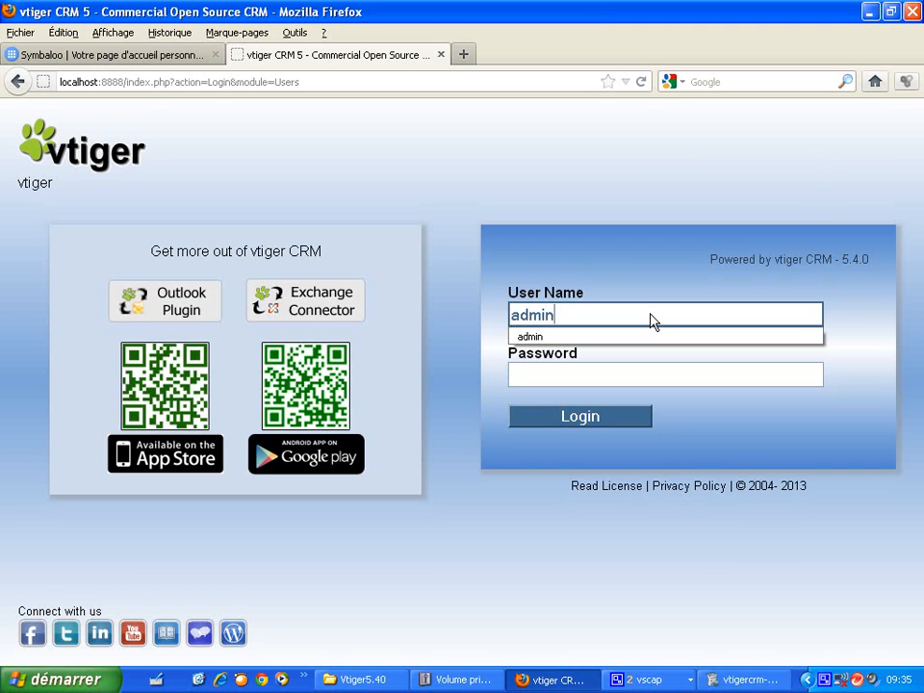
key("Tab")
type("admin")
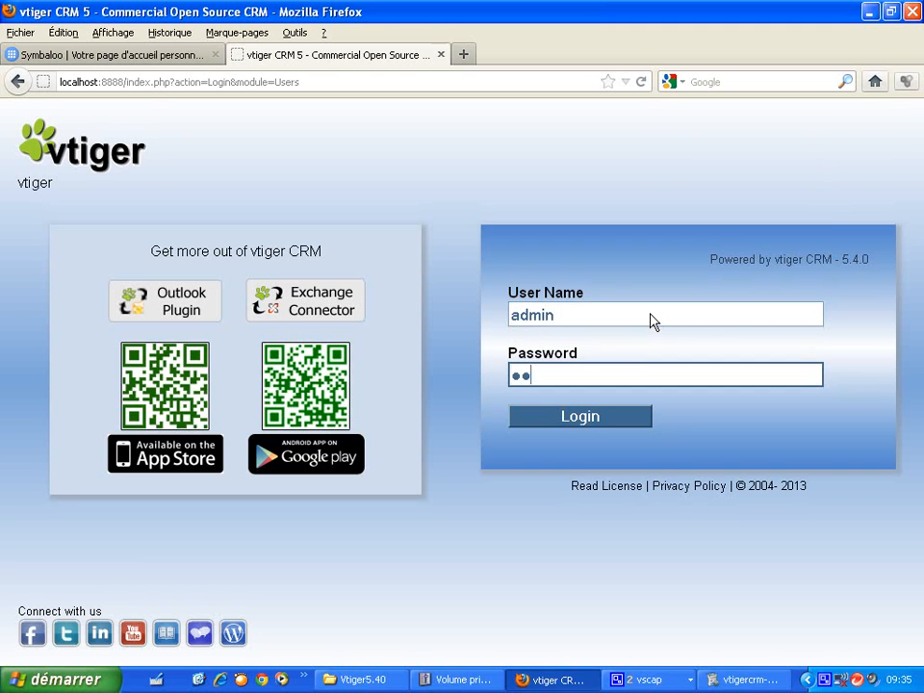
left_click(610, 416)
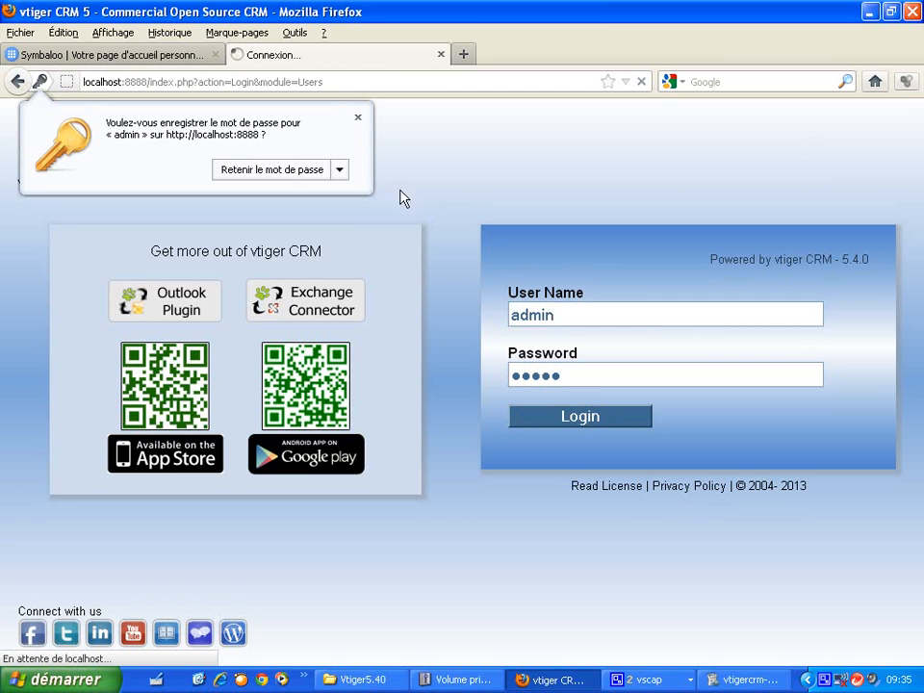
left_click(357, 118)
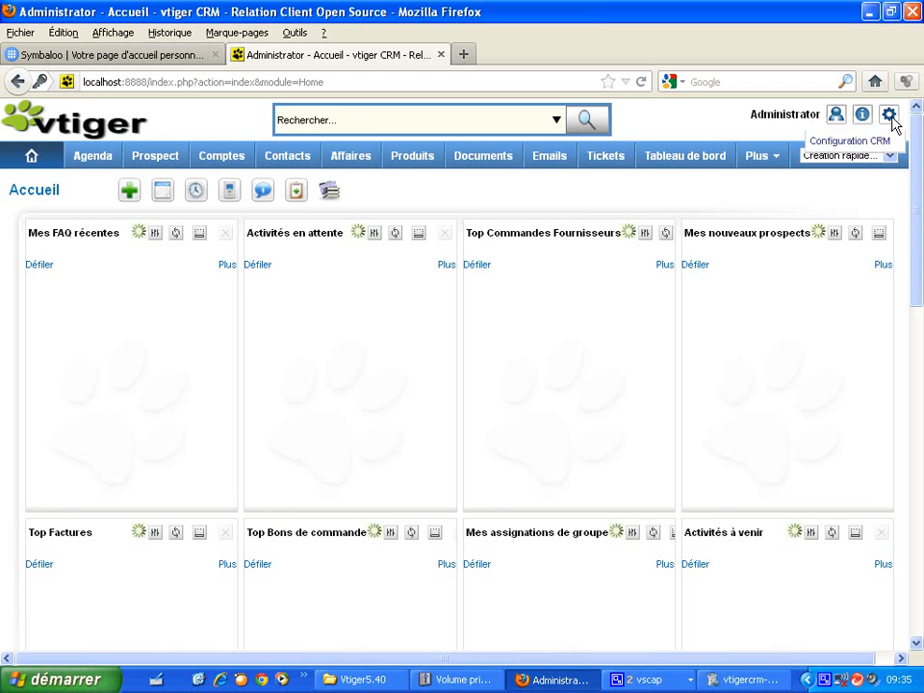
- Open Mes préférences from the user menu and put it into edit mode with Editer
mouse_move(835, 114)
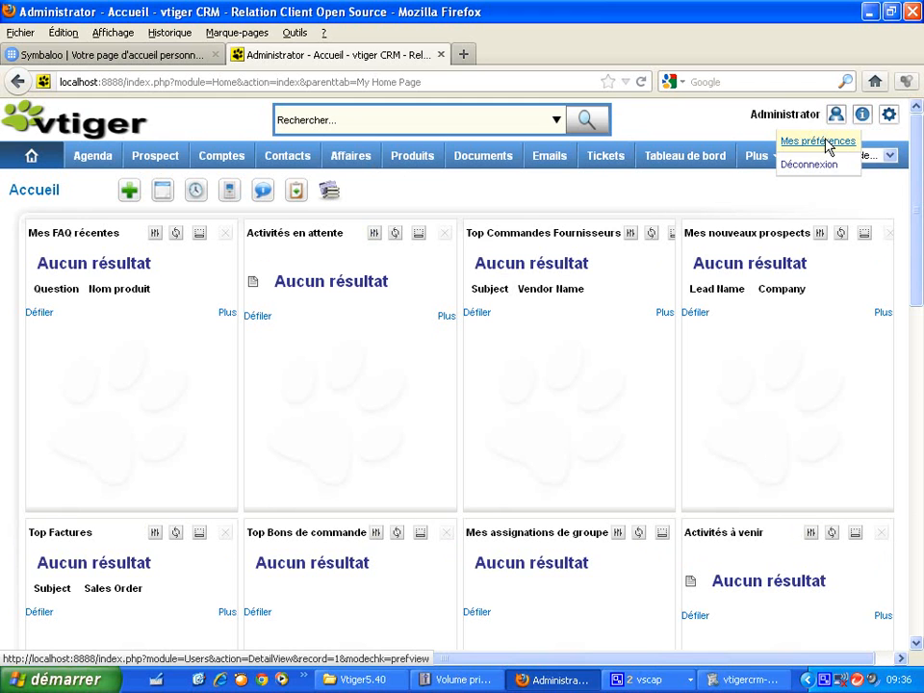
left_click(829, 145)
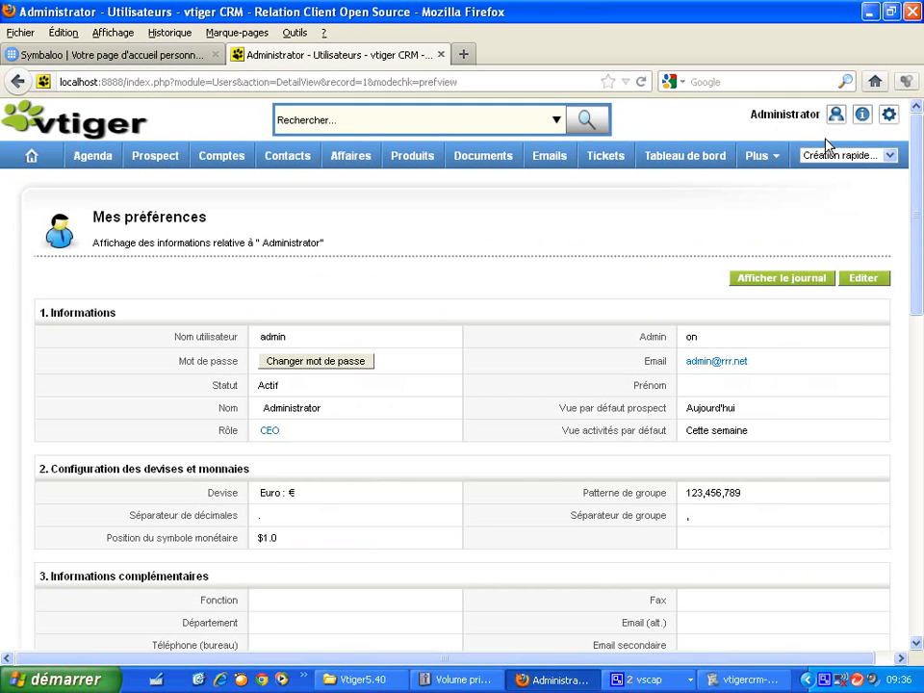
left_click(864, 278)
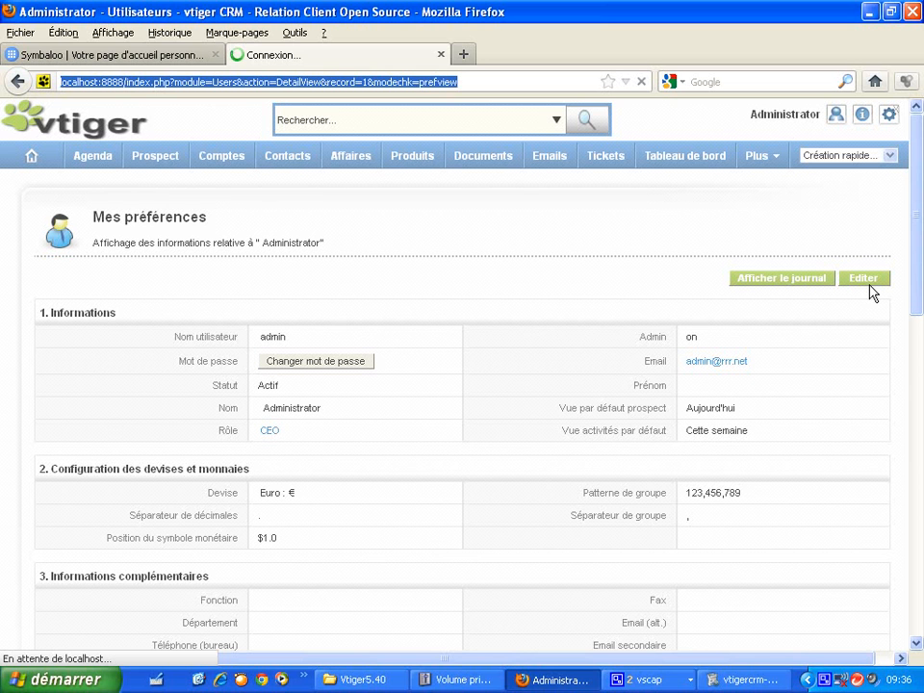
- Scroll the preferences edit form down to section 8, Composition de ma page
mouse_move(921, 247)
left_mouse_down()
mouse_move(922, 444)
mouse_move(921, 226)
left_mouse_up()
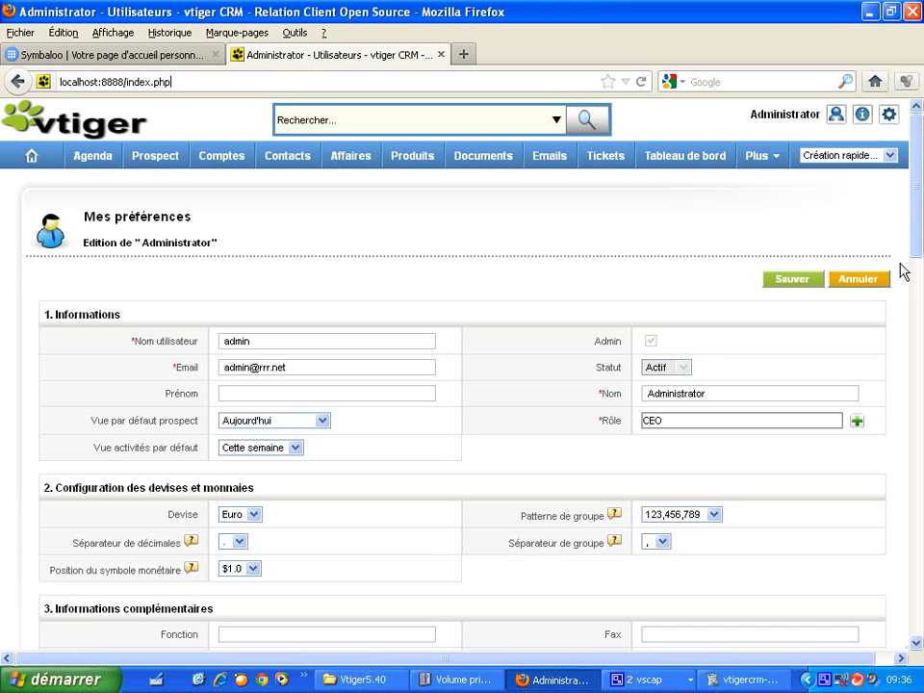
left_click_drag(916, 193, 920, 286)
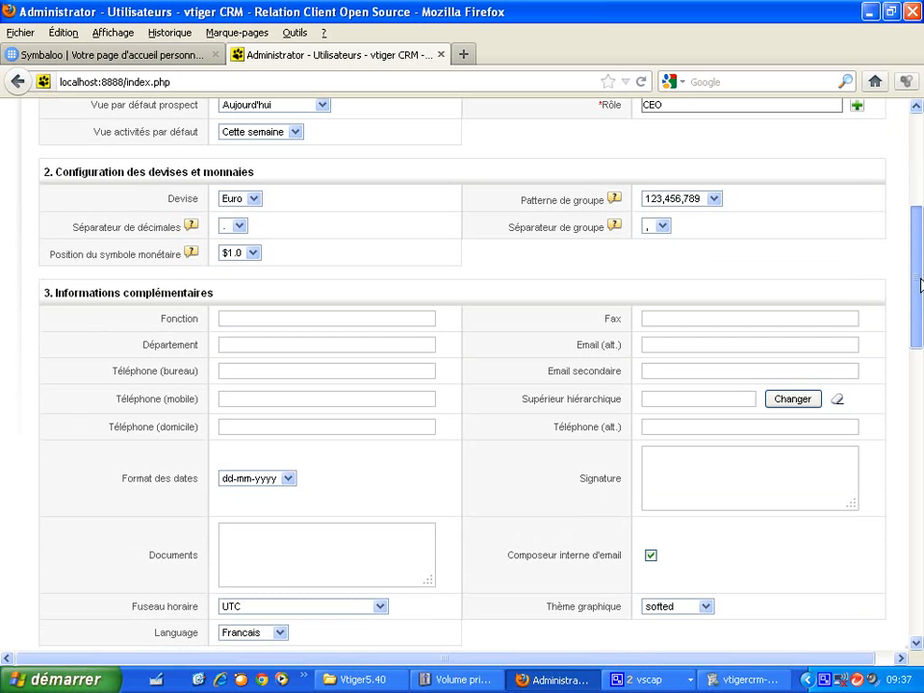
left_click_drag(919, 286, 919, 525)
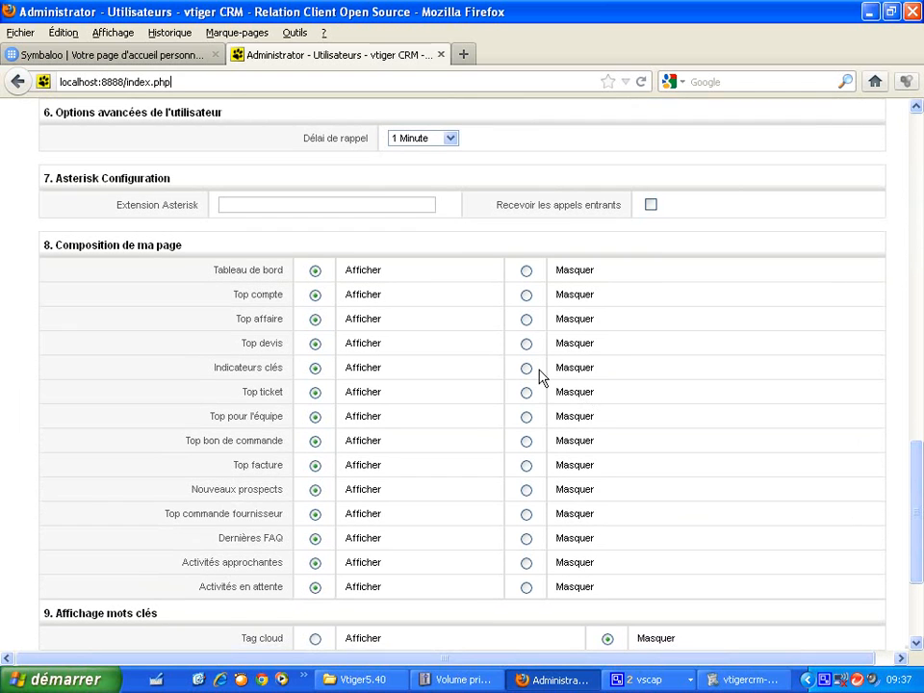
- Set the thirteen widgets from Top compte to Activités en attente to Masquer, leaving Tableau de bord
left_click(527, 295)
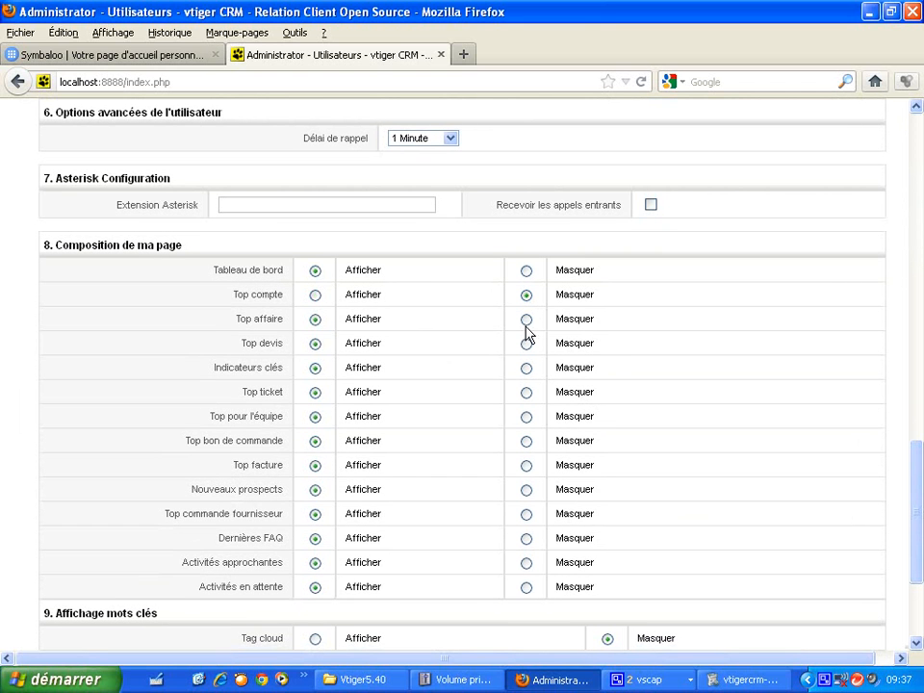
left_click(527, 321)
left_click(527, 344)
left_click(527, 368)
left_click(527, 392)
left_click(527, 417)
left_click(527, 442)
left_click(527, 467)
left_click(527, 490)
left_click(527, 516)
left_click(527, 539)
left_click(527, 564)
left_click(527, 587)
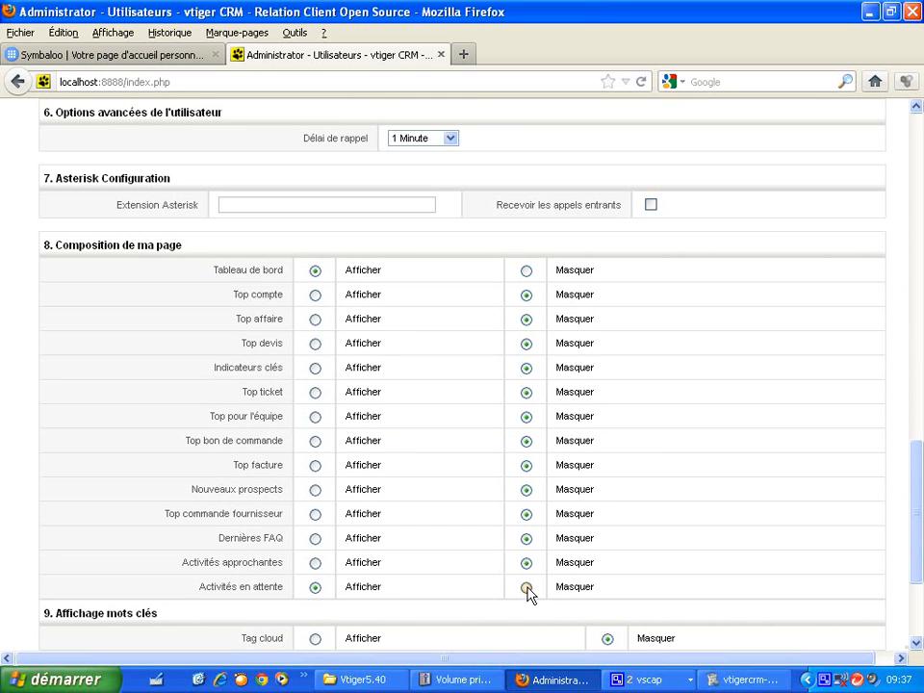
left_click_drag(914, 525, 921, 592)
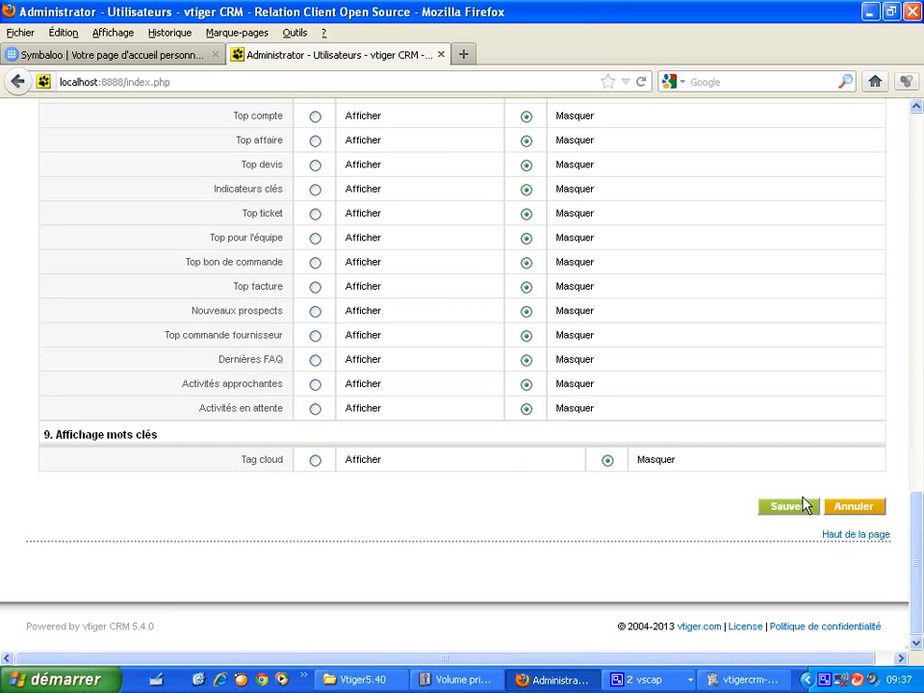
- Save the preferences with Sauver and return to the Home page
left_click(800, 507)
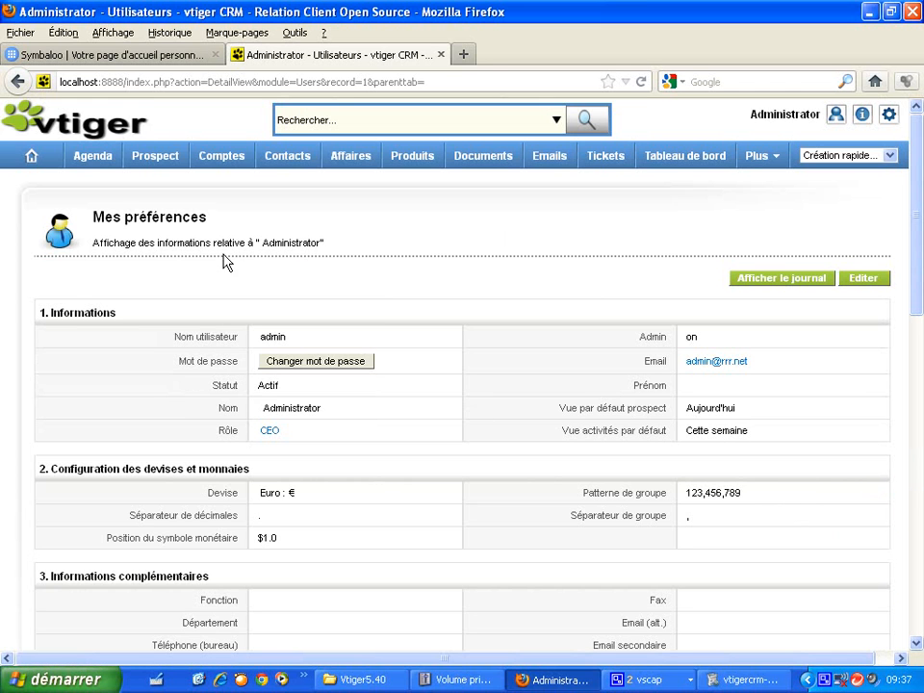
left_click(32, 160)
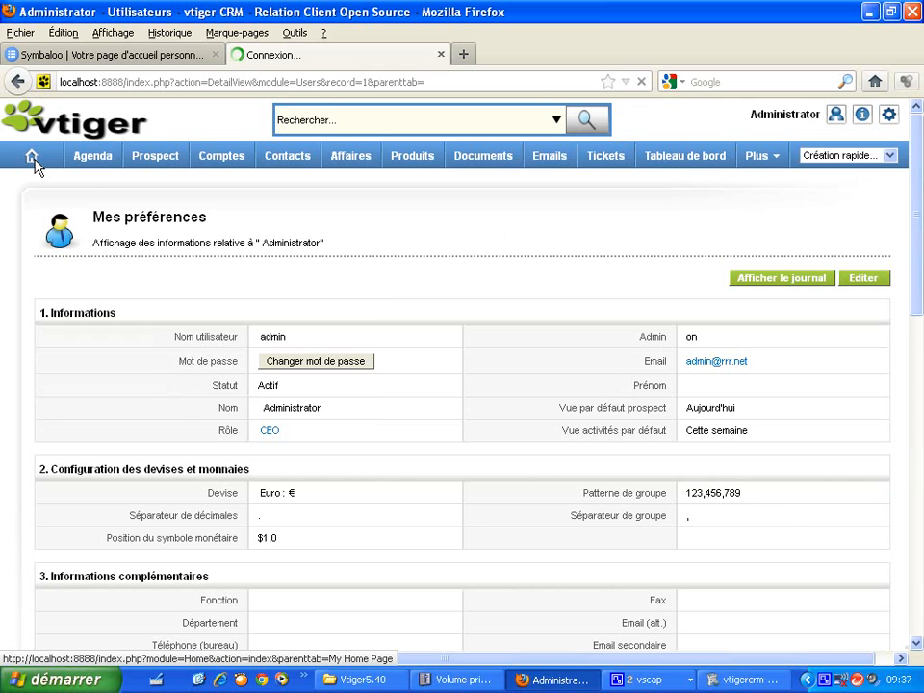